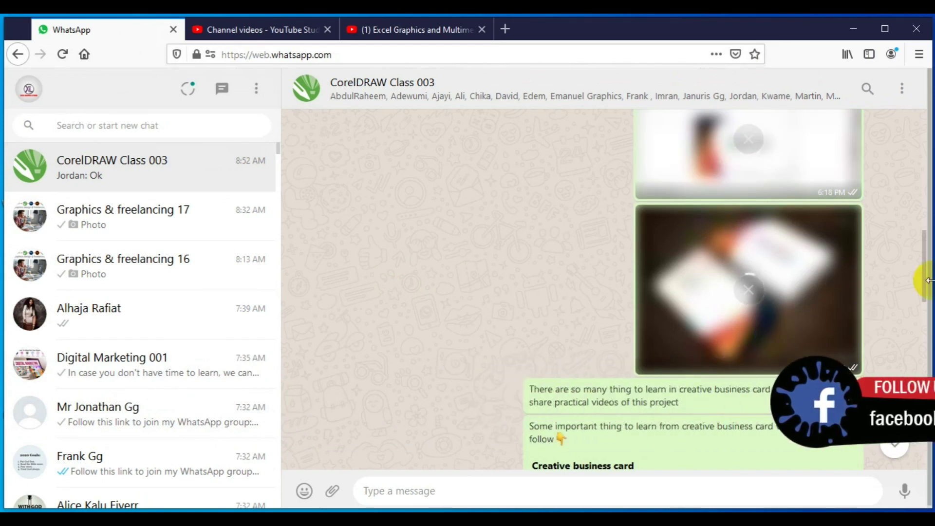
# Download the blurred business card design and mockup images in the CorelDRAW Class 003 chat.
pyautogui.moveTo(926, 285); pyautogui.dragTo(929, 251)
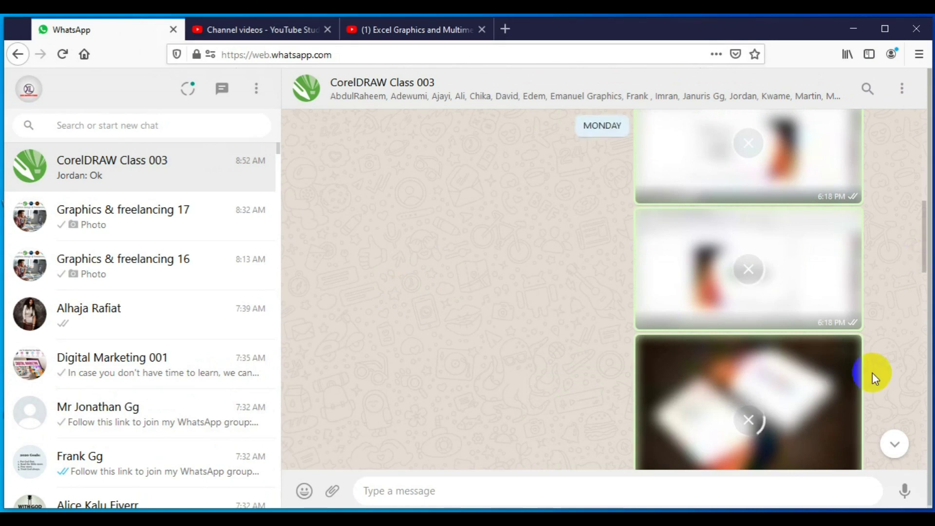
pyautogui.click(810, 445)
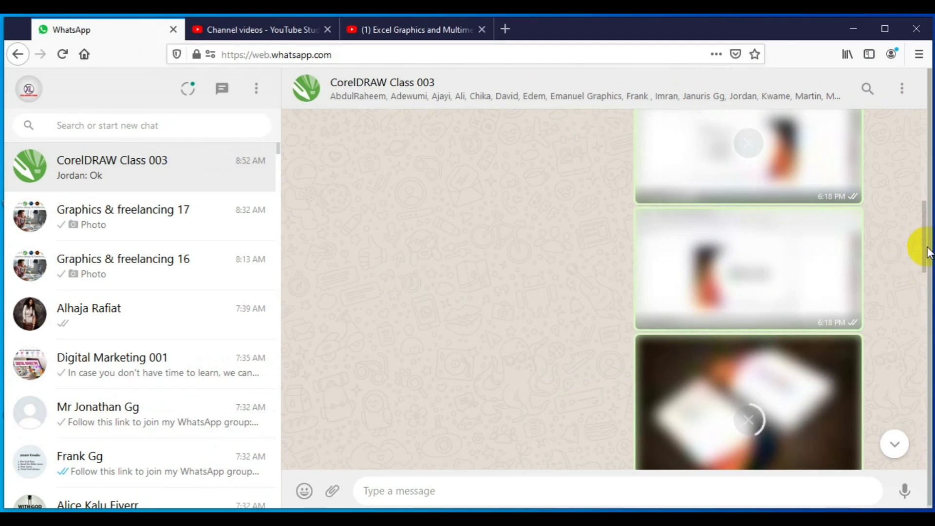
pyautogui.moveTo(927, 254); pyautogui.dragTo(926, 267)
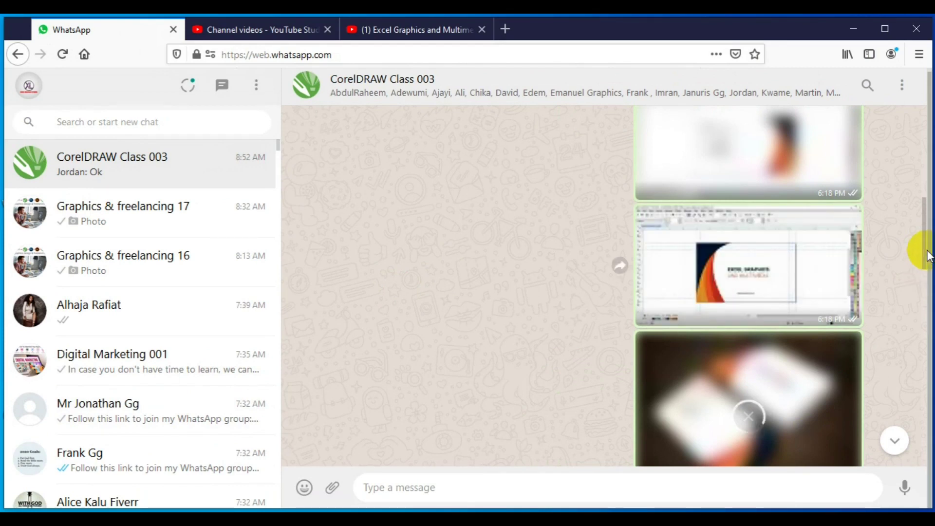
pyautogui.click(926, 257)
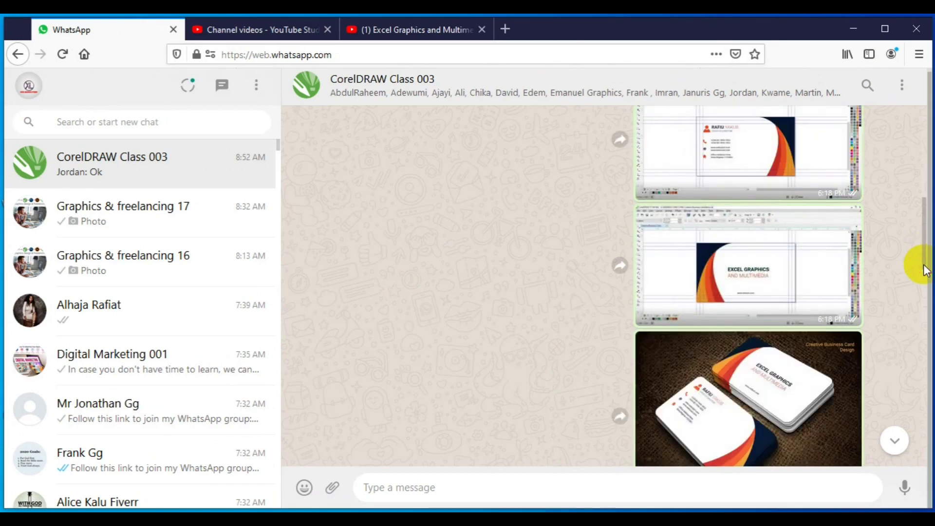
pyautogui.moveTo(926, 264); pyautogui.dragTo(926, 251)
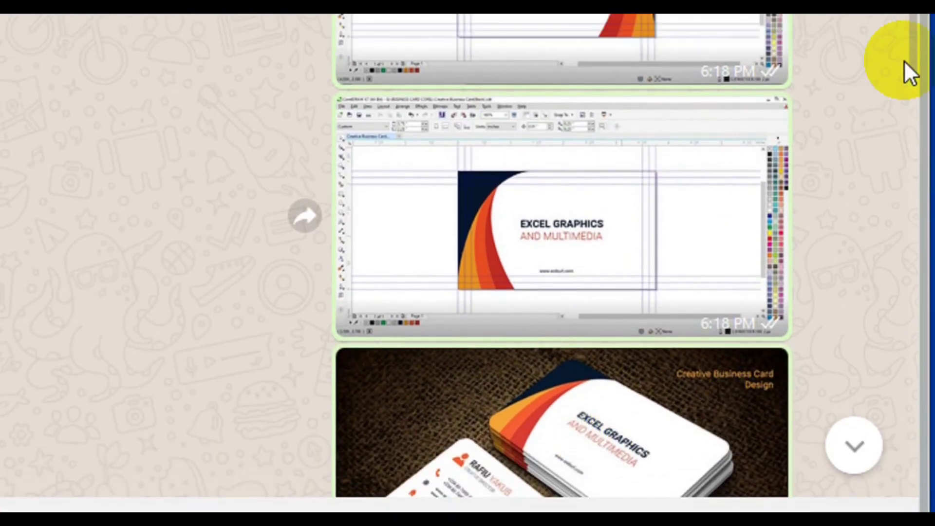
pyautogui.moveTo(910, 117); pyautogui.dragTo(904, 158)
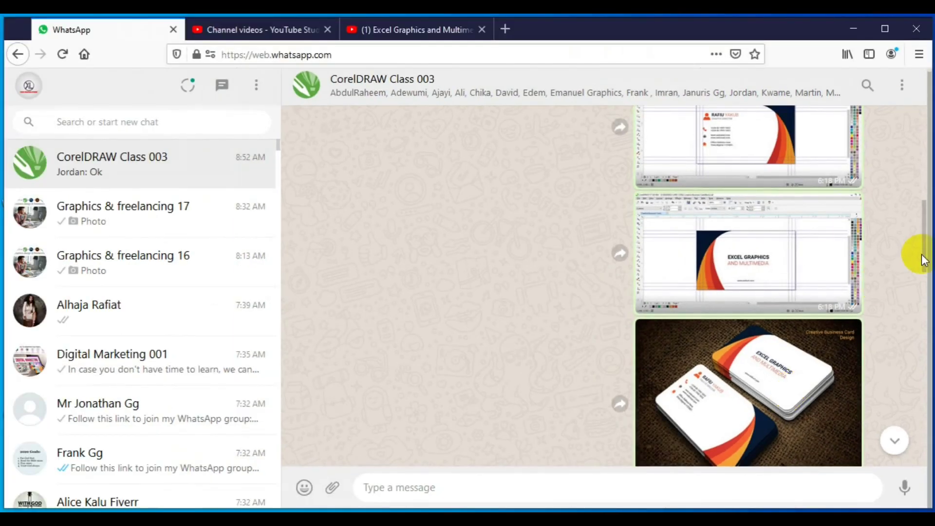
pyautogui.moveTo(925, 260); pyautogui.dragTo(924, 249)
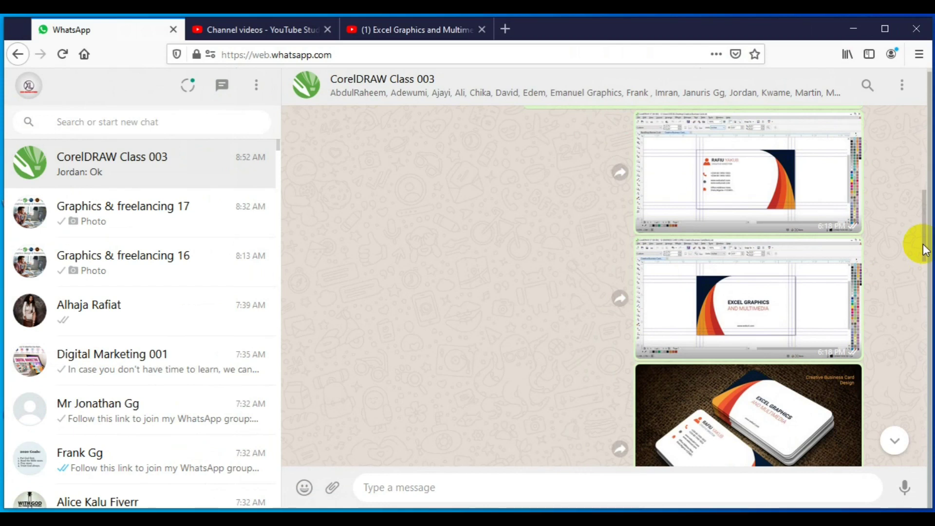
pyautogui.moveTo(353, 519)
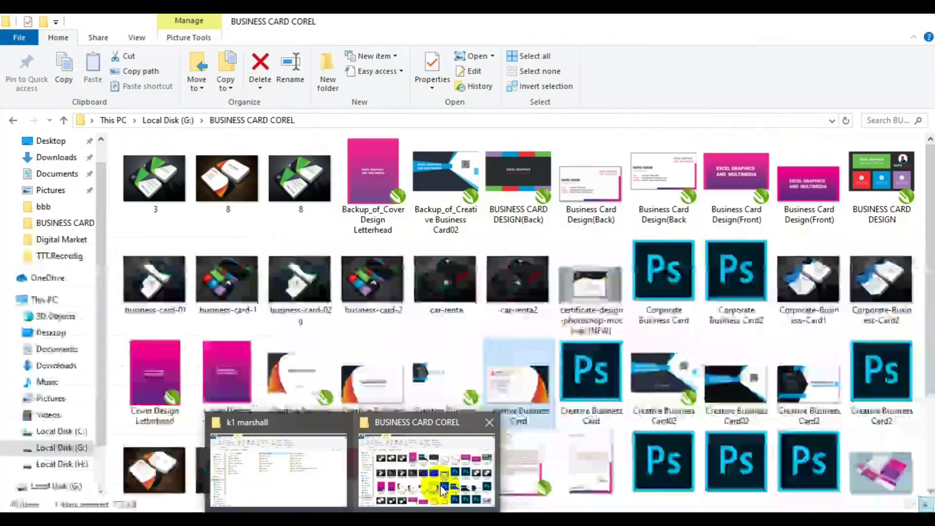
pyautogui.click(426, 470)
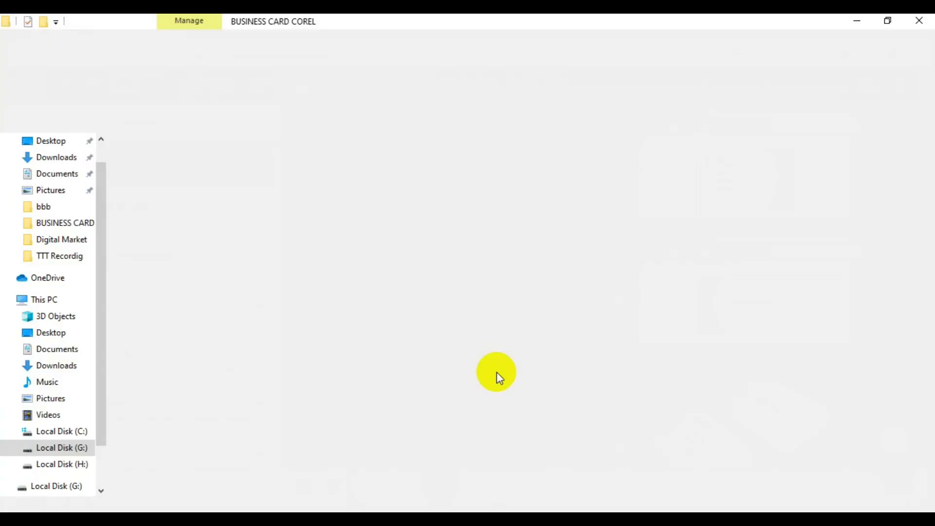
pyautogui.click(496, 372)
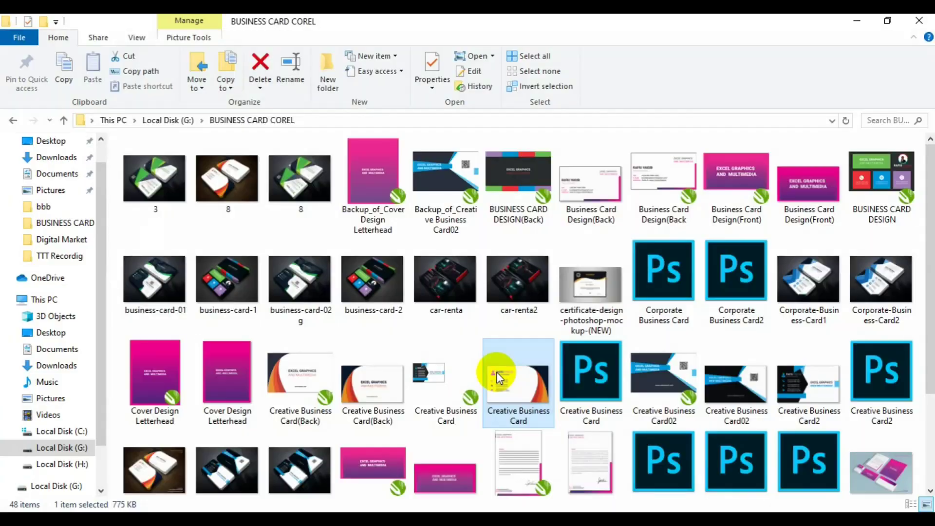
pyautogui.click(376, 402)
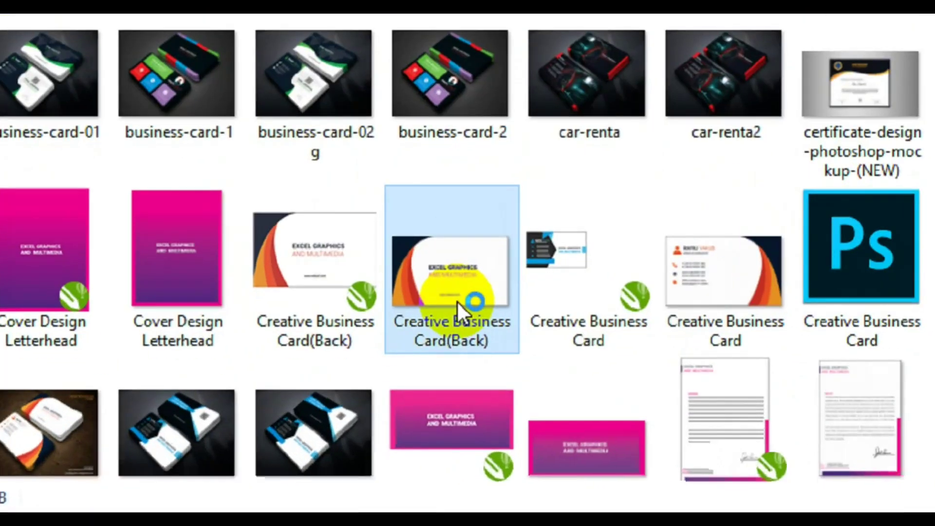
pyautogui.click(376, 399)
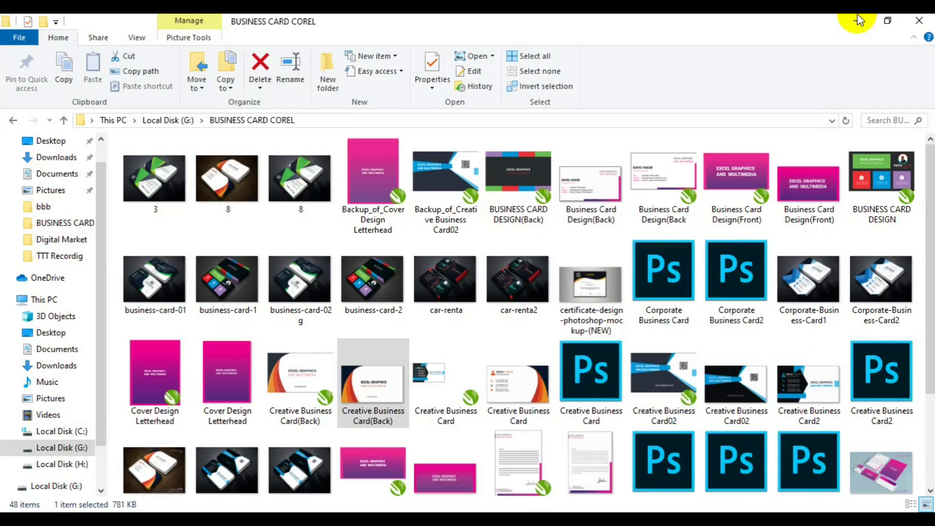
pyautogui.click(858, 18)
pyautogui.click(858, 16)
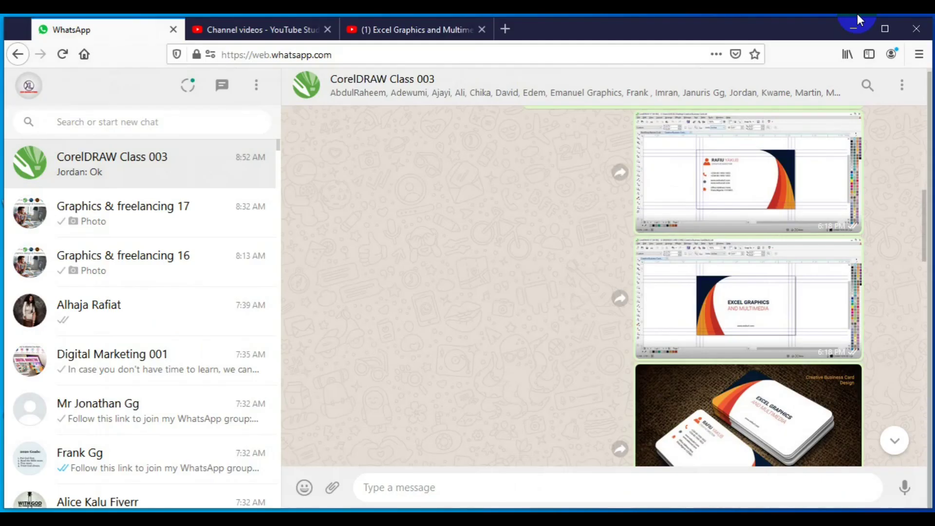
# Load the Business Card Mockup Google Drive link from Notepad in a new Firefox tab.
pyautogui.click(503, 27)
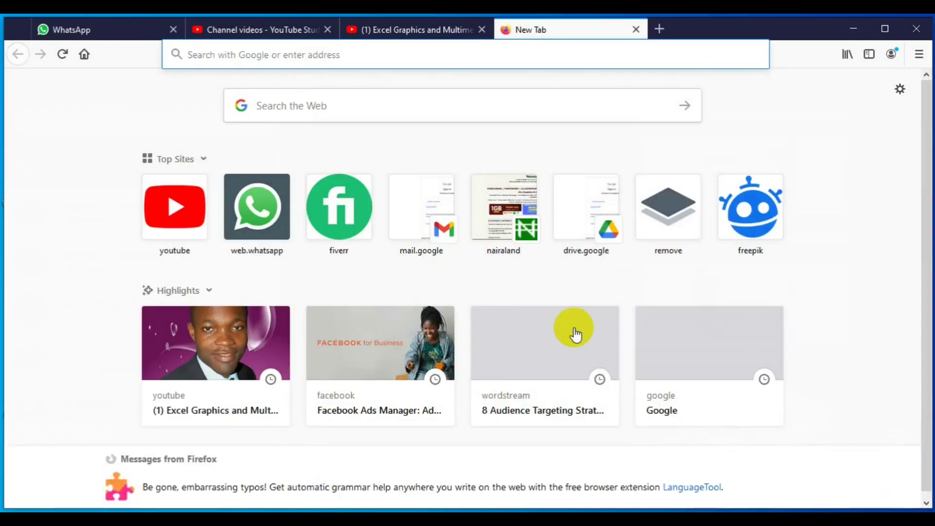
pyautogui.hotkey('alt', 'Tab')
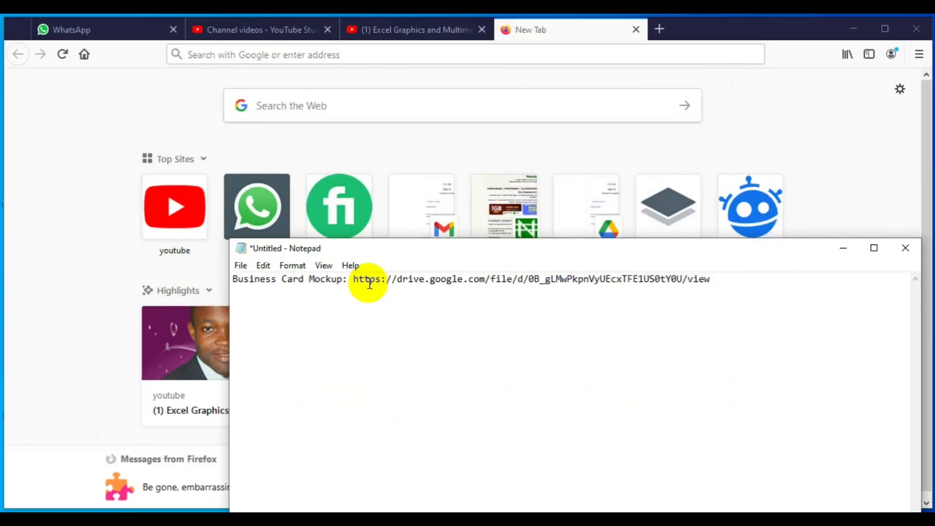
pyautogui.click(355, 282)
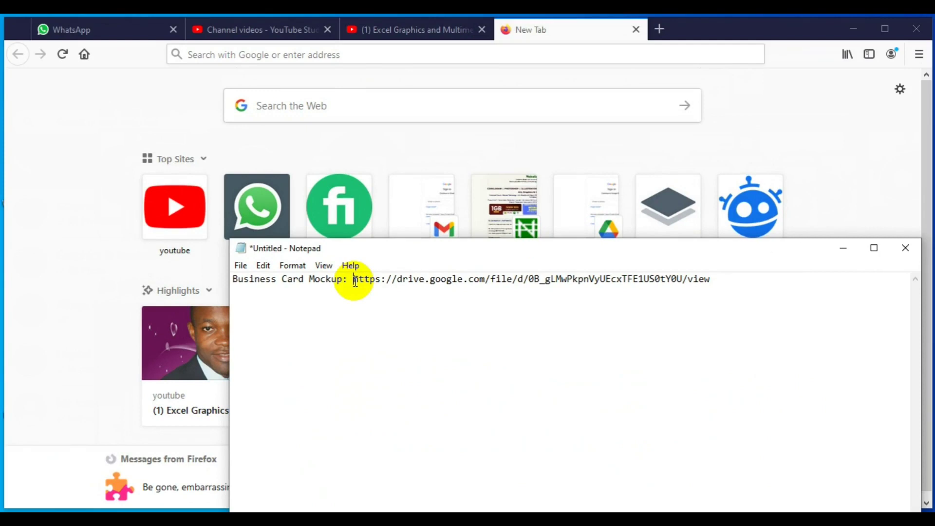
pyautogui.hotkey('shift', 'Right')
pyautogui.hotkey('shift', 'Right')
pyautogui.hotkey('shift', 'Right')
pyautogui.hotkey('shift', 'Right')
pyautogui.hotkey('shift', 'Right')
pyautogui.hotkey('shift', 'Right')
pyautogui.hotkey('shift', 'Right')
pyautogui.hotkey('shift', 'Right')
pyautogui.hotkey('shift', 'Right')
pyautogui.hotkey('shift', 'Right')
pyautogui.hotkey('shift', 'Right')
pyautogui.hotkey('shift', 'Right')
pyautogui.hotkey('shift', 'Right')
pyautogui.hotkey('shift', 'Right')
pyautogui.hotkey('shift', 'Right')
pyautogui.hotkey('shift', 'Right')
pyautogui.hotkey('shift', 'Right')
pyautogui.hotkey('shift', 'Right')
pyautogui.hotkey('shift', 'Right')
pyautogui.hotkey('shift', 'Right')
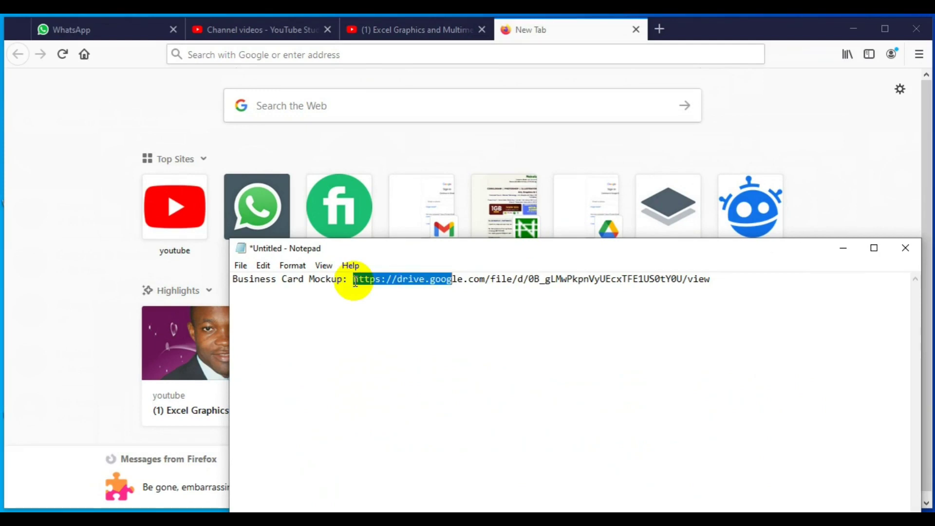
pyautogui.hotkey('shift', 'Right')
pyautogui.hotkey('shift', 'Right')
pyautogui.hotkey('shift', 'Right')
pyautogui.hotkey('shift', 'Right')
pyautogui.hotkey('shift', 'Right')
pyautogui.hotkey('shift', 'Right')
pyautogui.hotkey('shift', 'Right')
pyautogui.hotkey('shift', 'Right')
pyautogui.hotkey('shift', 'Right')
pyautogui.hotkey('shift', 'Right')
pyautogui.hotkey('shift', 'Right')
pyautogui.hotkey('shift', 'Right')
pyautogui.hotkey('shift', 'Right')
pyautogui.hotkey('shift', 'Right')
pyautogui.hotkey('shift', 'Right')
pyautogui.hotkey('shift', 'Right')
pyautogui.hotkey('shift', 'Right')
pyautogui.hotkey('shift', 'Right')
pyautogui.hotkey('shift', 'Right')
pyautogui.hotkey('shift', 'Right')
pyautogui.hotkey('ctrl', 'c')
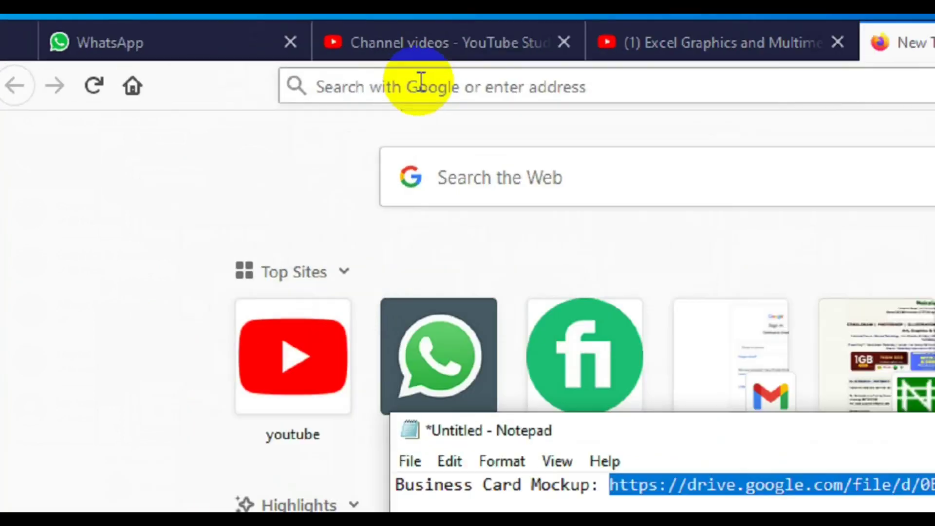
pyautogui.click(470, 91)
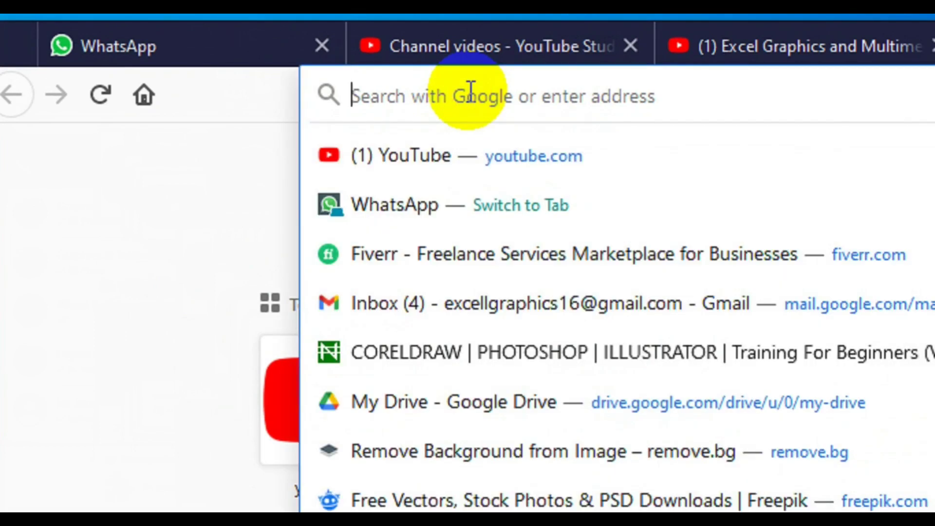
pyautogui.hotkey('ctrl', 'v')
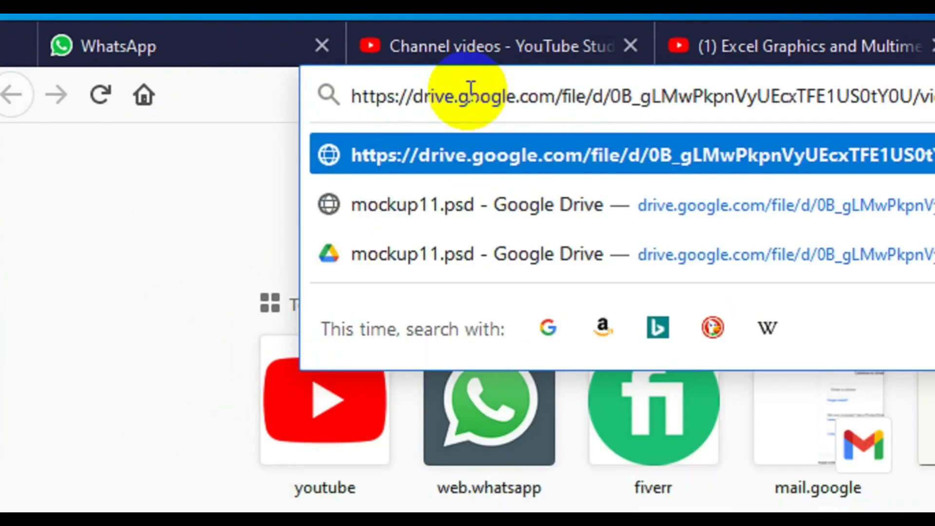
pyautogui.press('Return')
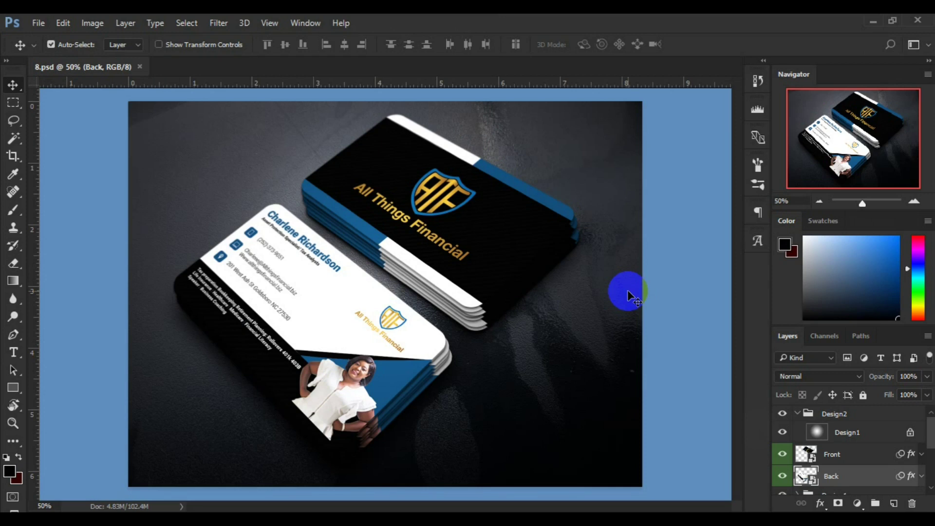
pyautogui.click(798, 414)
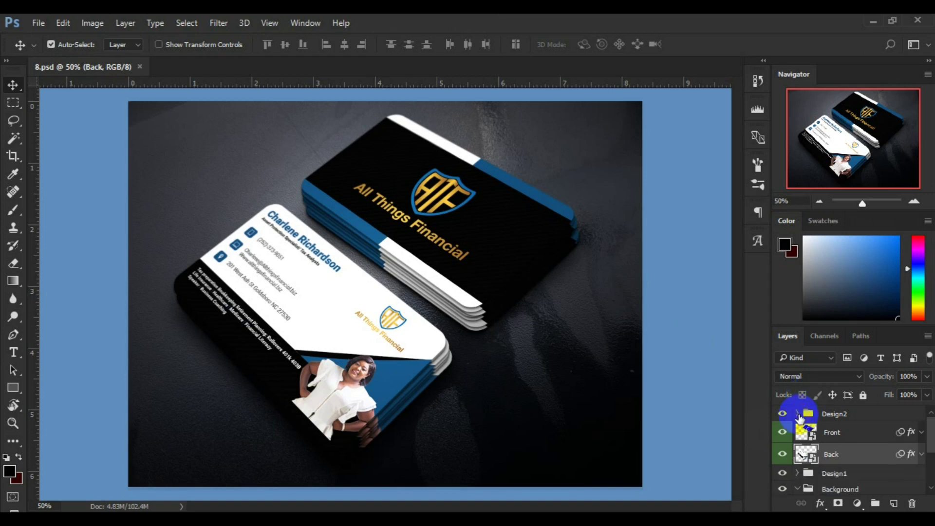
pyautogui.click(798, 413)
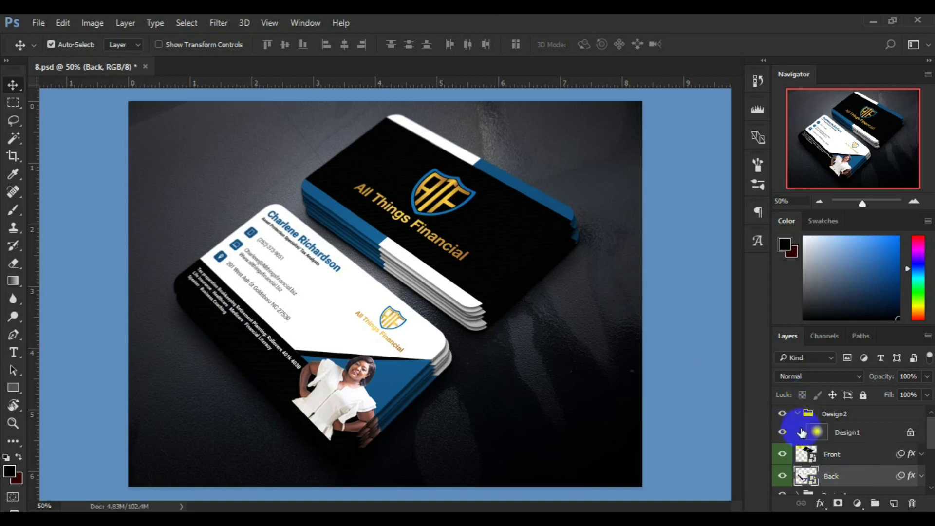
pyautogui.click(797, 414)
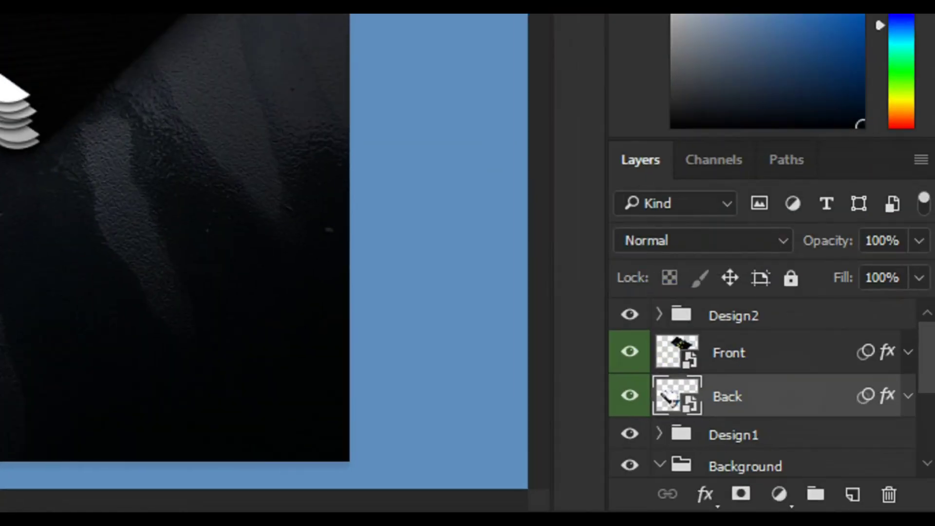
pyautogui.click(932, 374)
pyautogui.moveTo(931, 374); pyautogui.dragTo(920, 428)
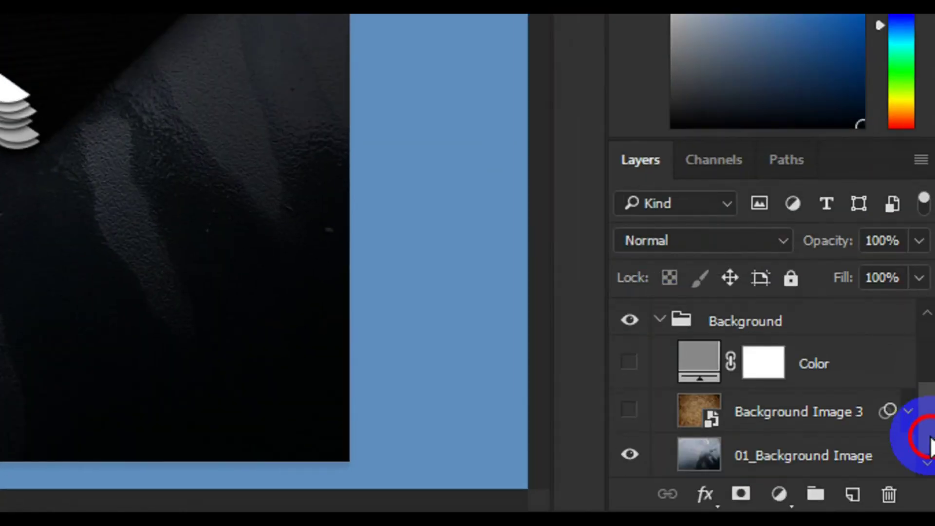
pyautogui.click(659, 323)
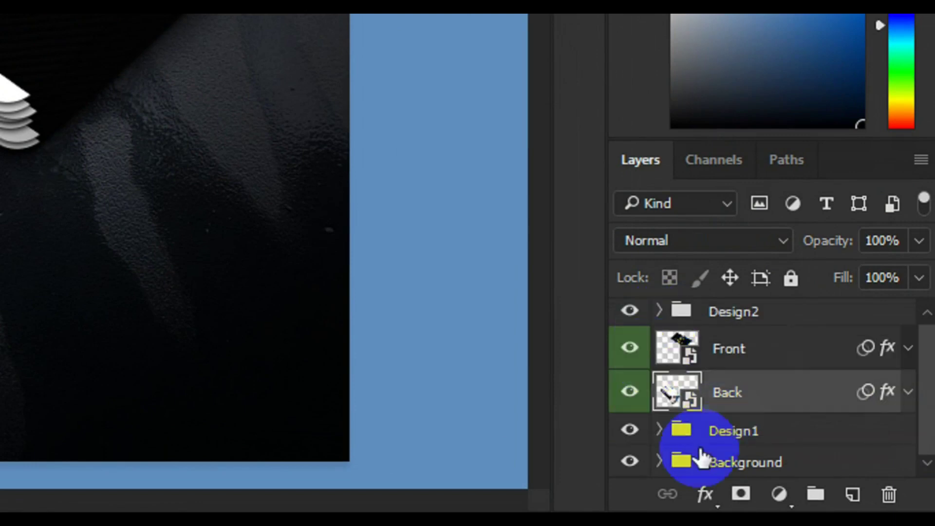
pyautogui.click(748, 465)
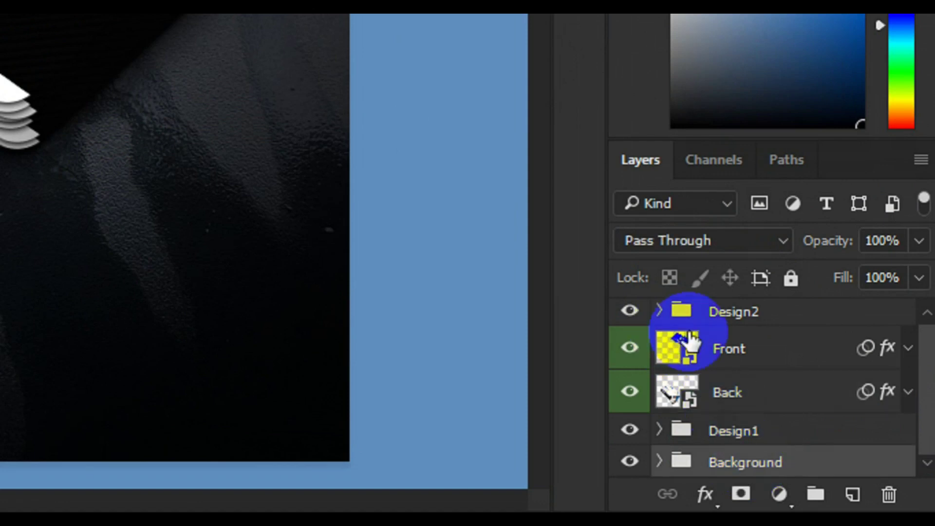
pyautogui.click(717, 348)
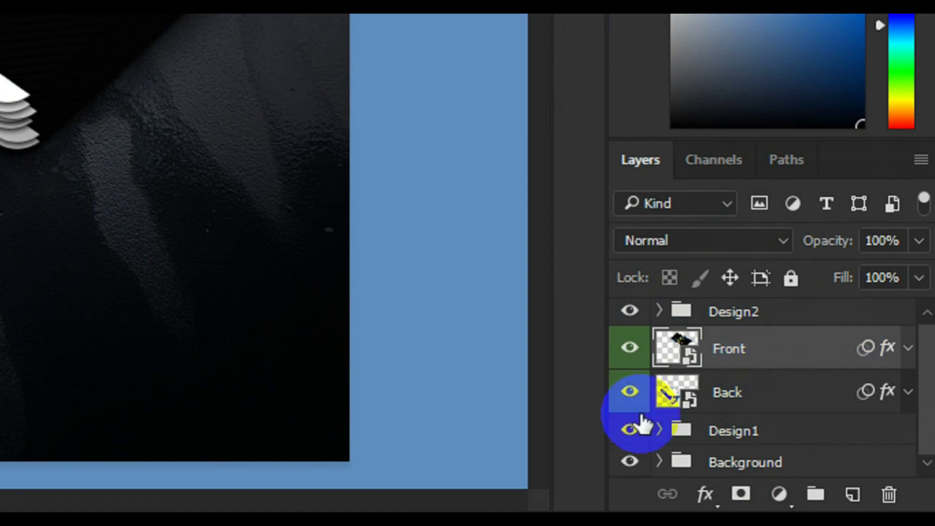
pyautogui.click(719, 404)
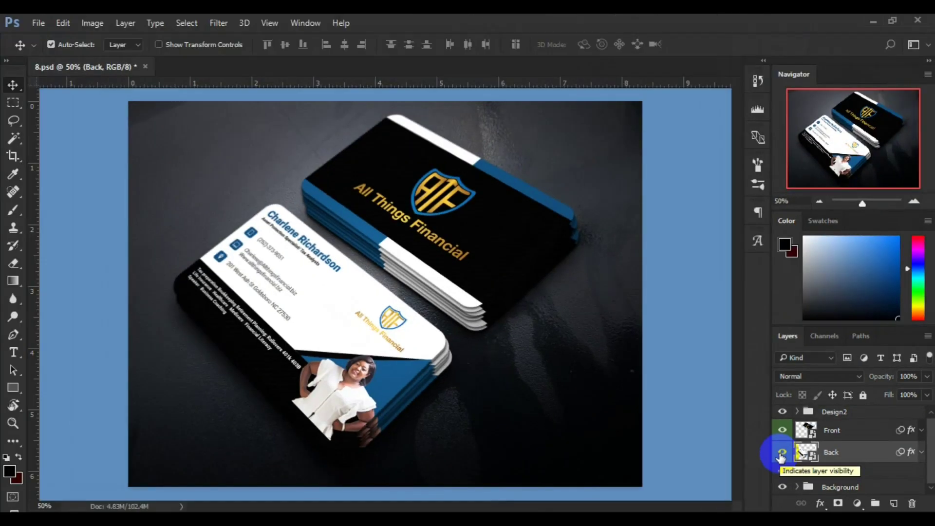
pyautogui.keyDown('shift'); pyautogui.click(806, 431); pyautogui.keyUp('shift')
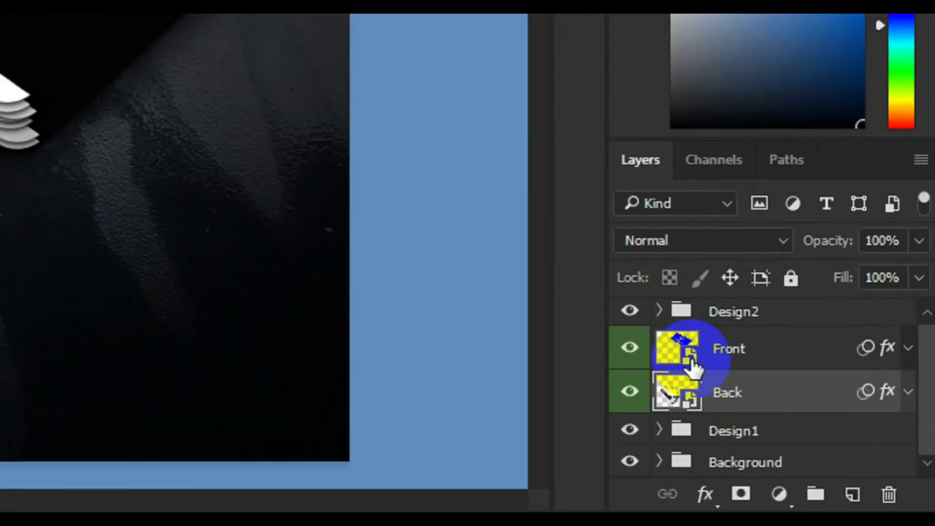
pyautogui.click(692, 361)
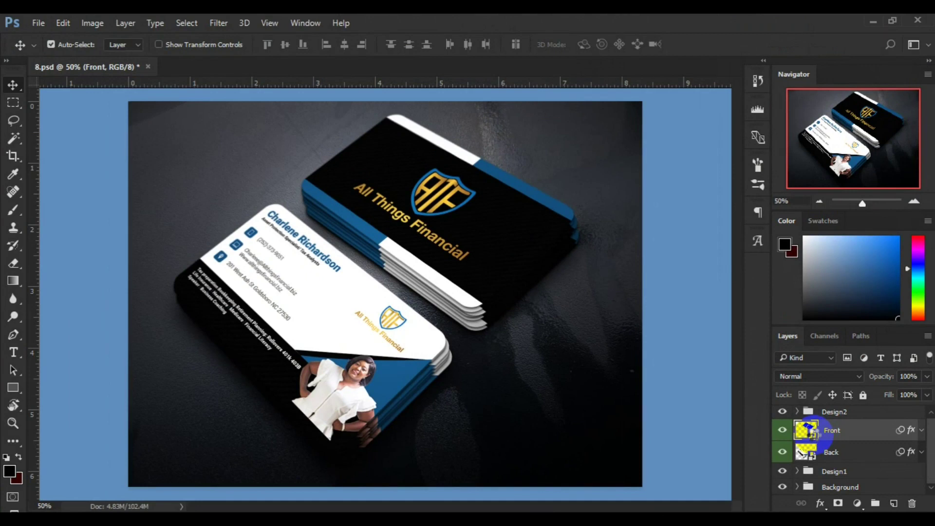
# Open the Front smart object and place the Creative Business Card file into it as embedded.
pyautogui.doubleClick(807, 429)
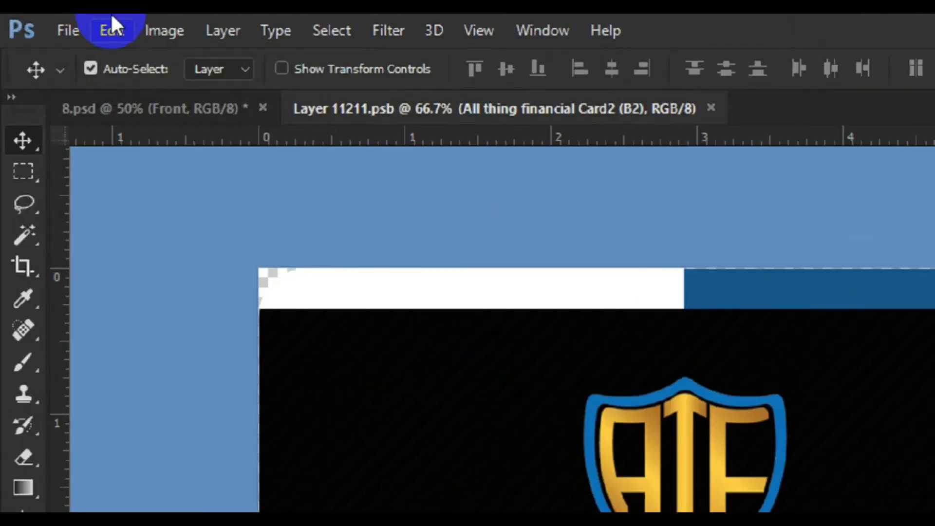
pyautogui.click(38, 22)
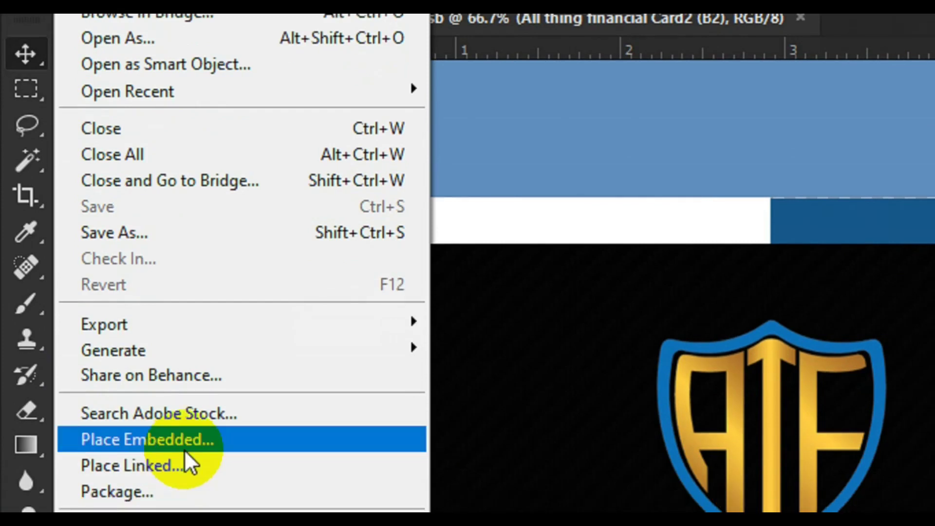
pyautogui.click(184, 449)
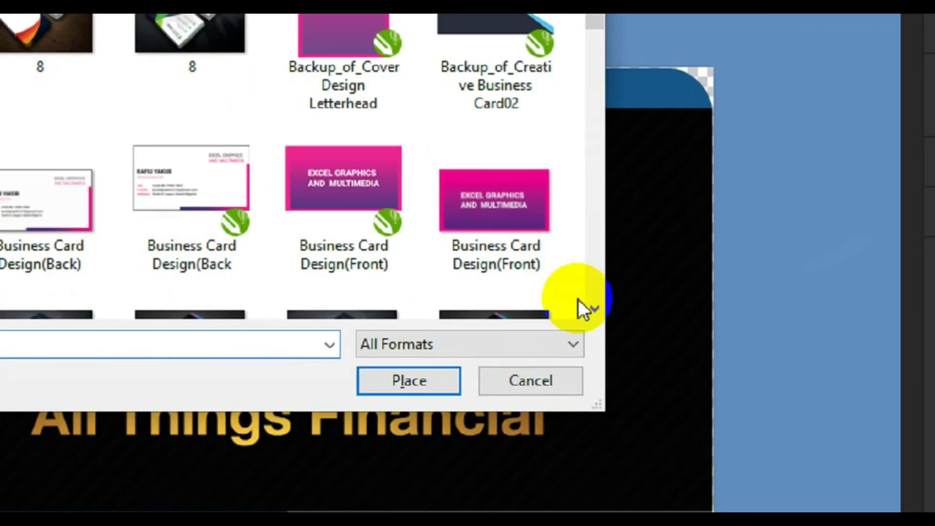
pyautogui.click(680, 335)
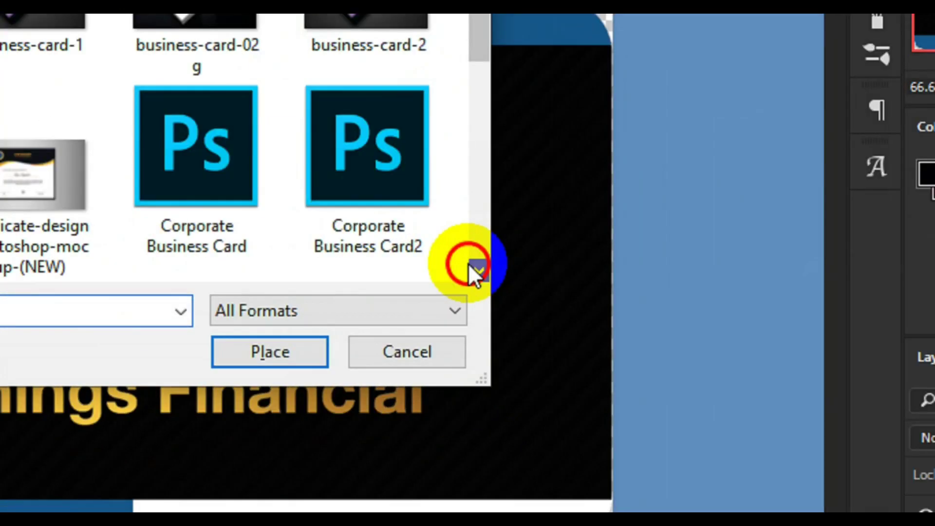
pyautogui.click(475, 269)
pyautogui.click(475, 269)
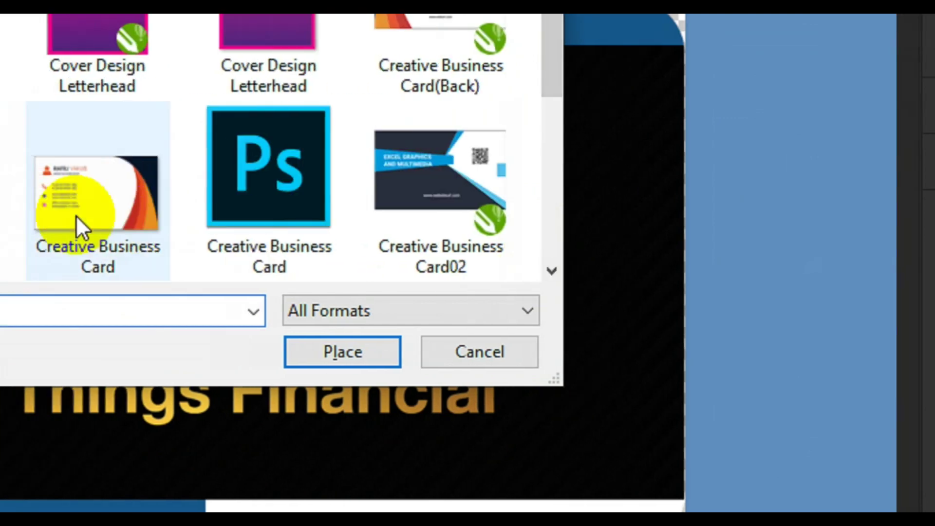
pyautogui.click(4, 216)
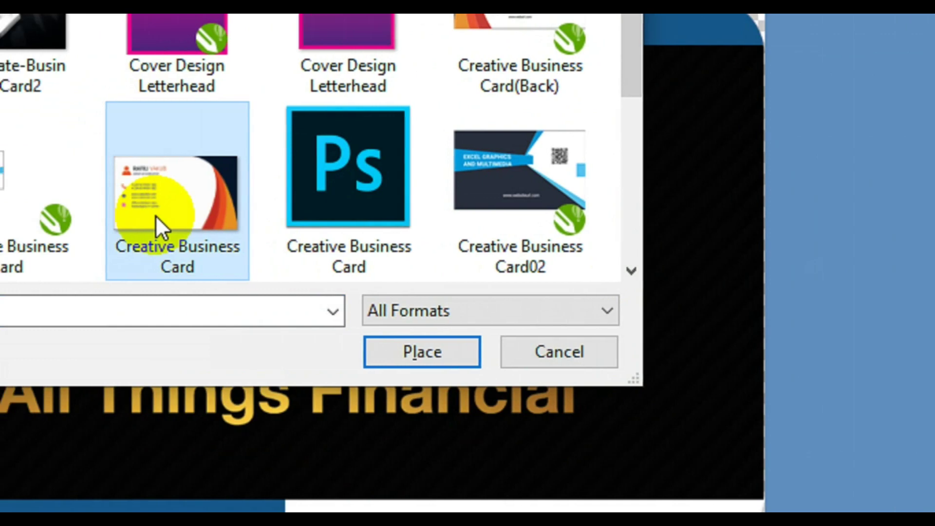
pyautogui.click(445, 361)
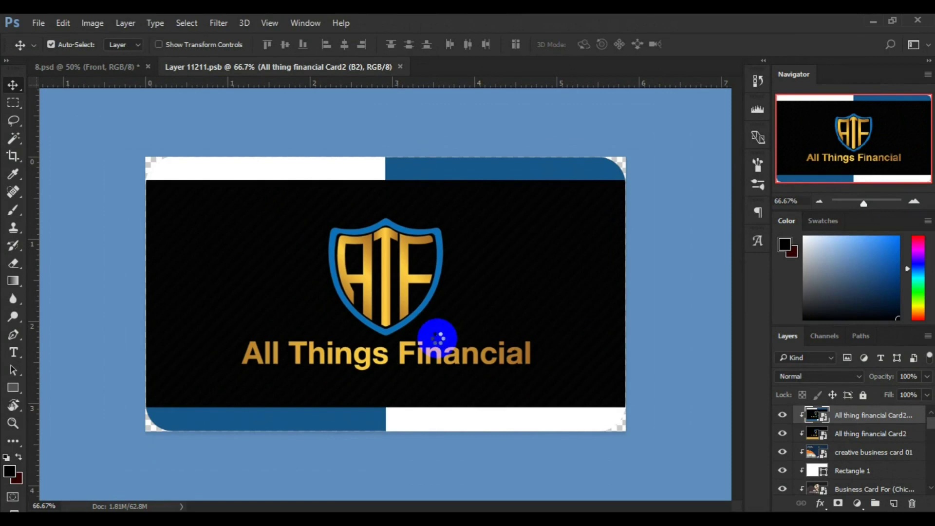
# Scale the placed Creative Business Card to fill the front canvas, commit, and close Layer 11211.psb.
pyautogui.hotkey('ctrl', 't')
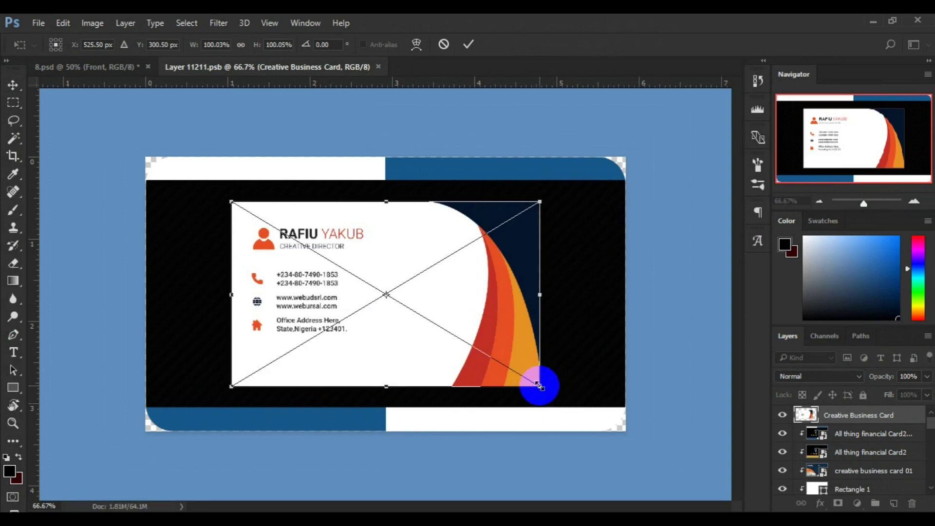
pyautogui.moveTo(540, 387); pyautogui.dragTo(621, 452)
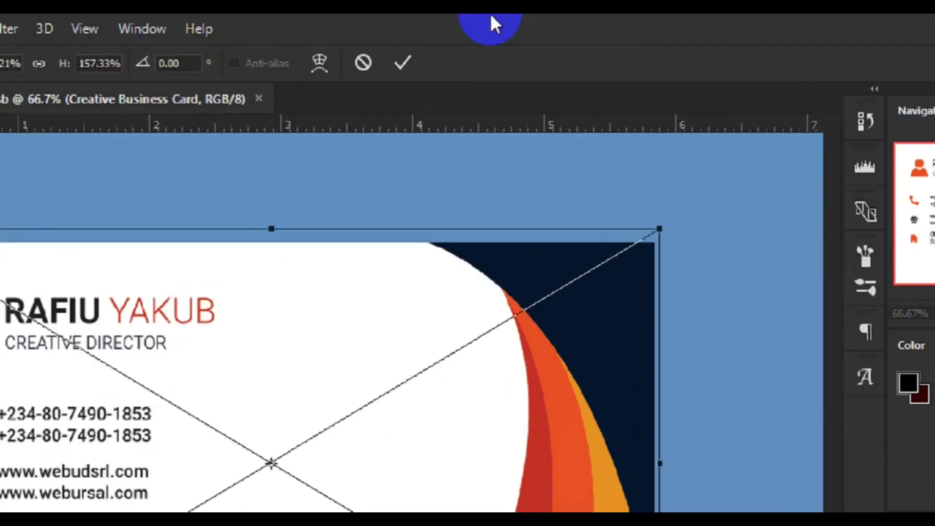
pyautogui.click(468, 76)
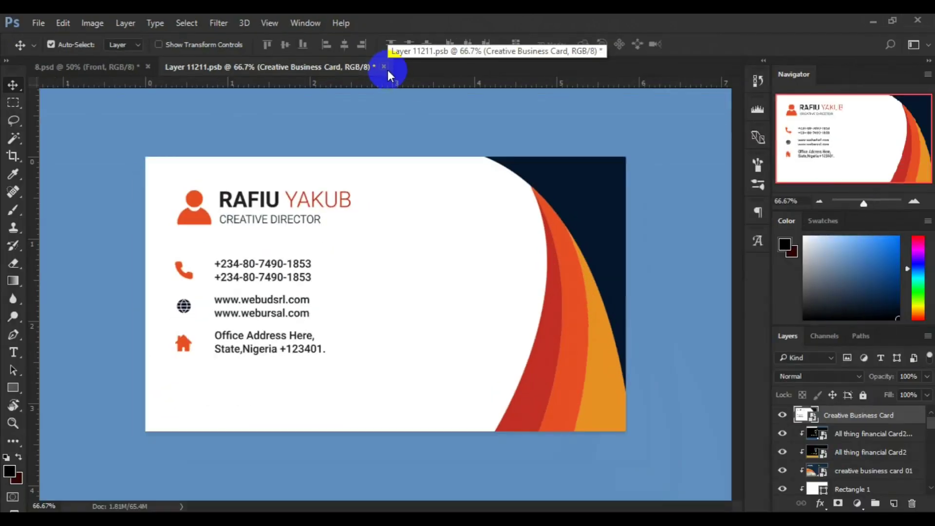
pyautogui.click(384, 67)
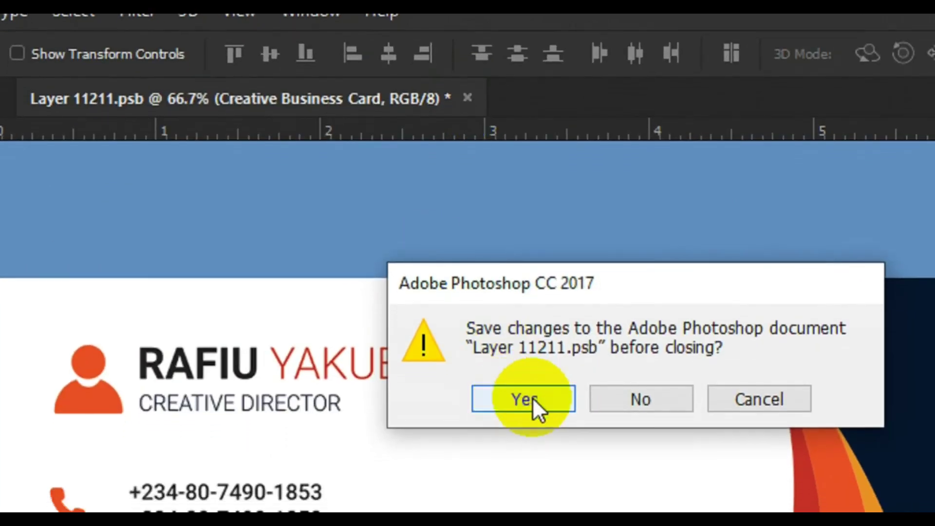
# Save Layer 11211.psb changes to update the front card, then select the Back layer.
pyautogui.click(534, 388)
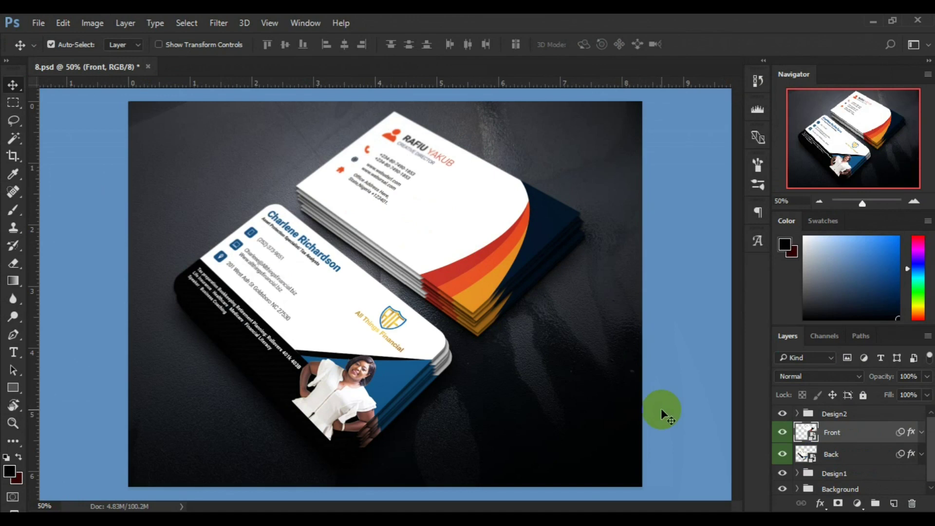
pyautogui.click(823, 452)
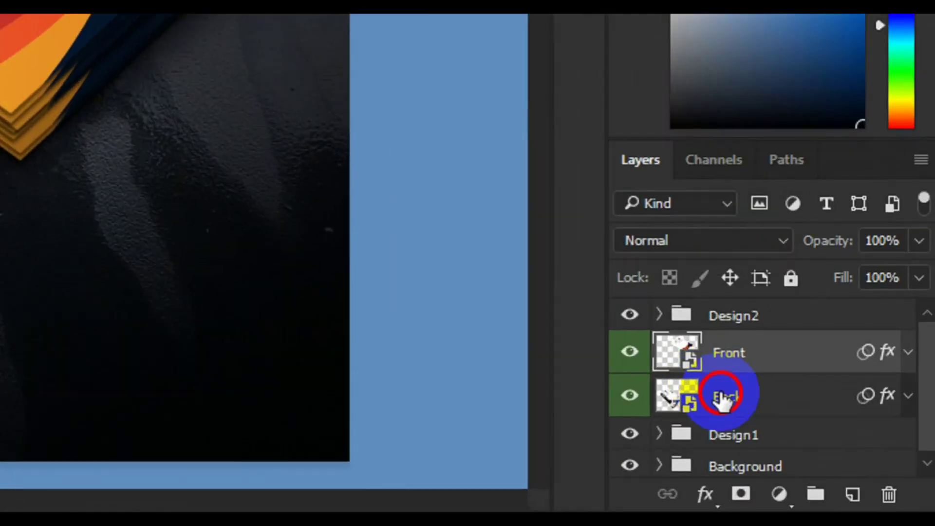
pyautogui.click(725, 398)
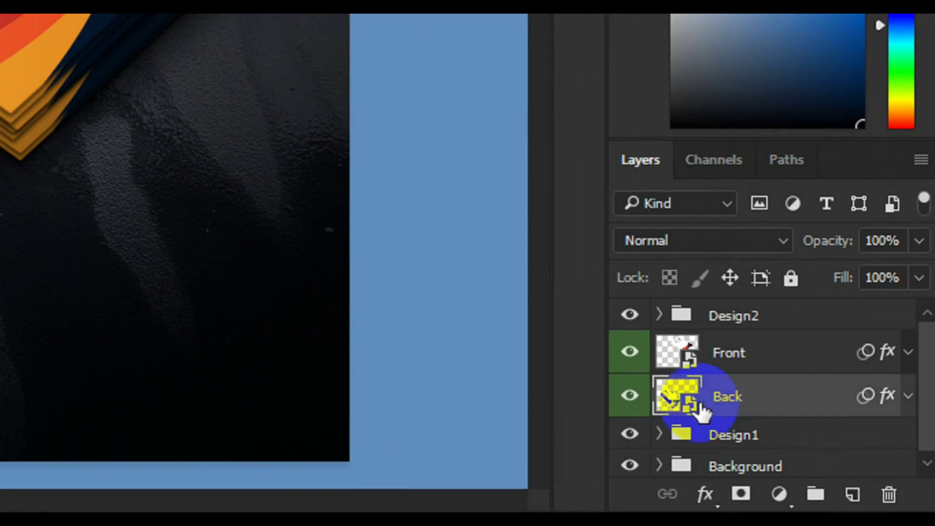
pyautogui.click(694, 415)
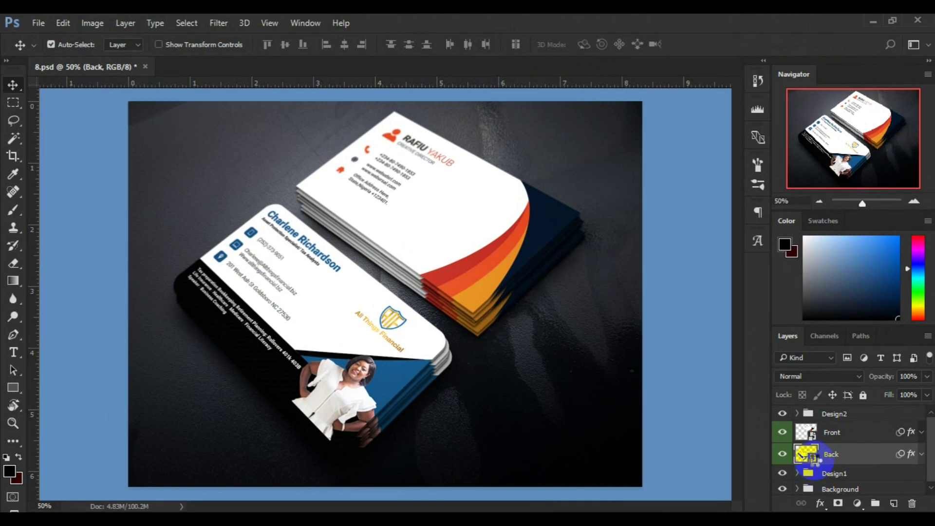
# Open the Back smart object and place Creative Business Card(Back) into it as embedded.
pyautogui.doubleClick(811, 456)
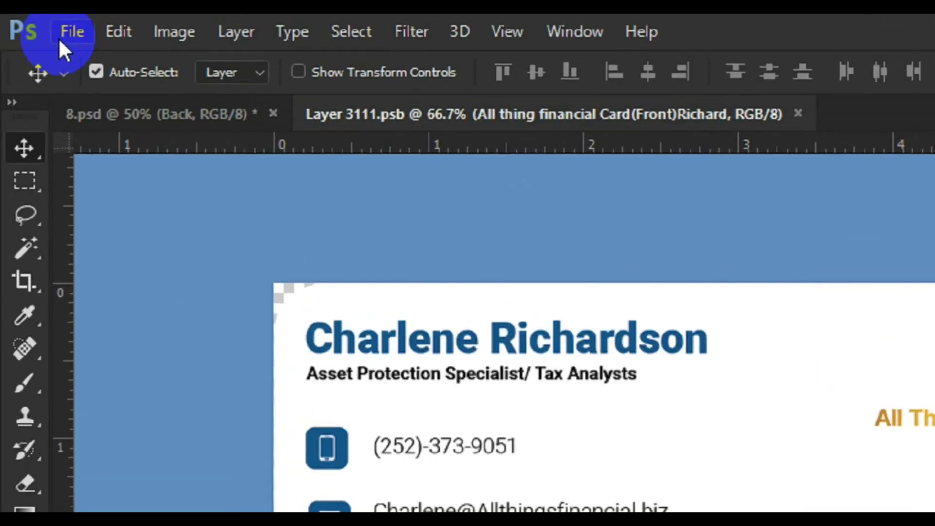
pyautogui.click(63, 35)
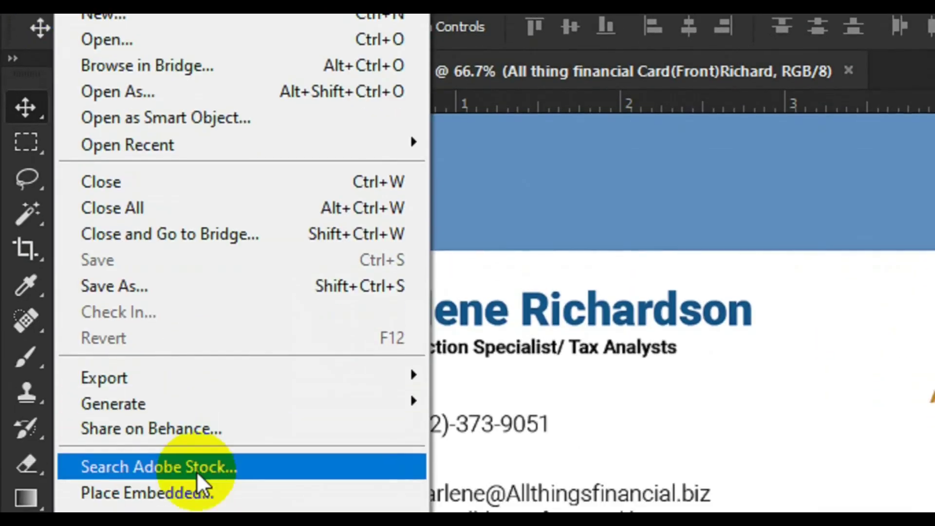
pyautogui.click(204, 492)
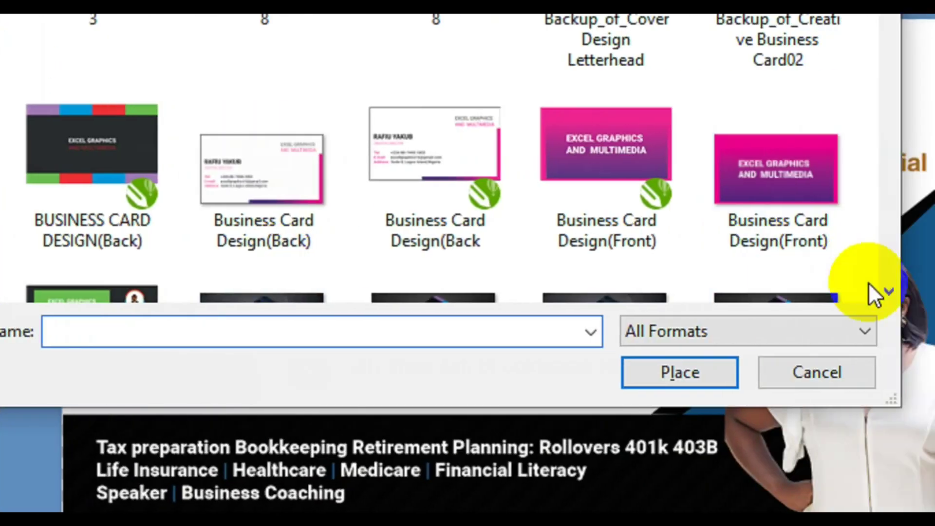
pyautogui.click(814, 291)
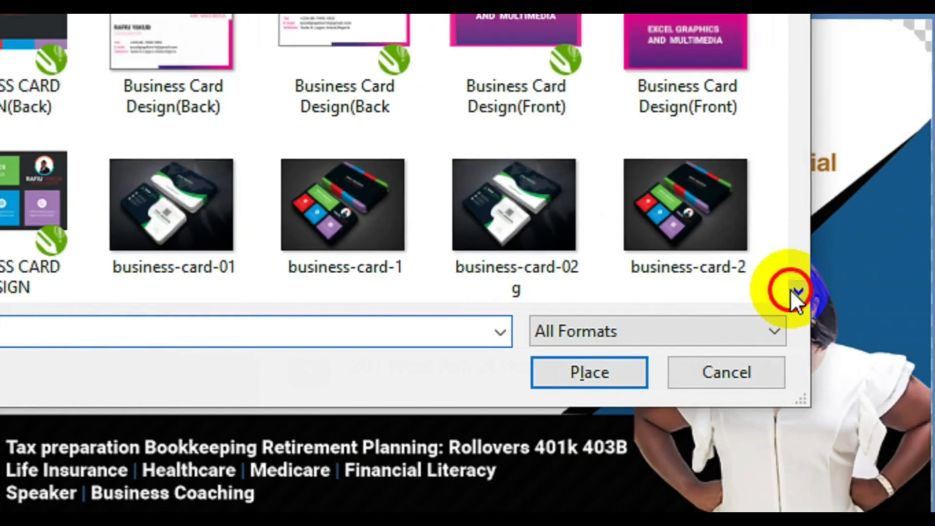
pyautogui.click(797, 291)
pyautogui.click(797, 292)
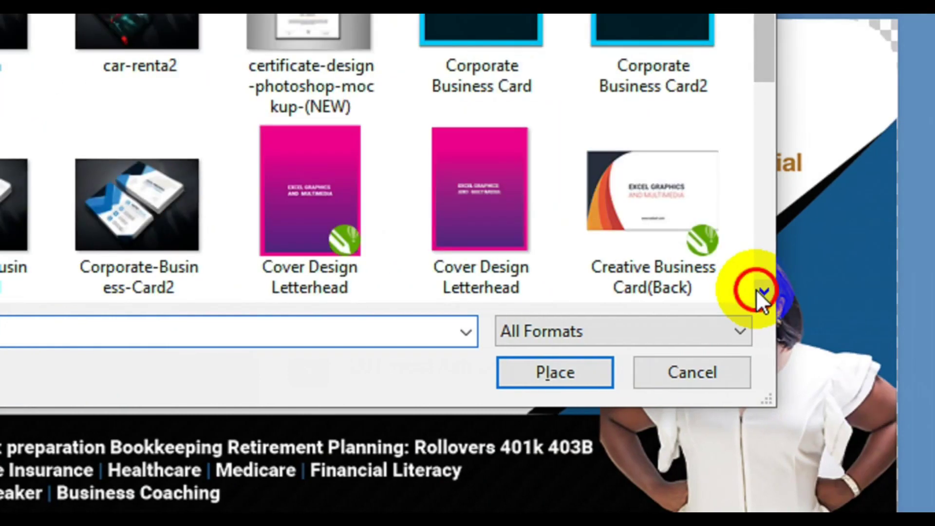
pyautogui.click(798, 291)
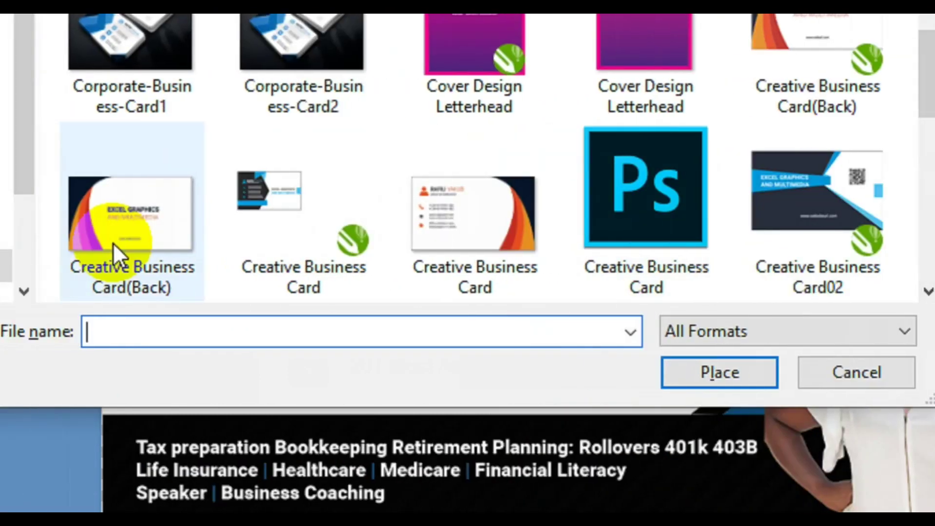
pyautogui.click(160, 242)
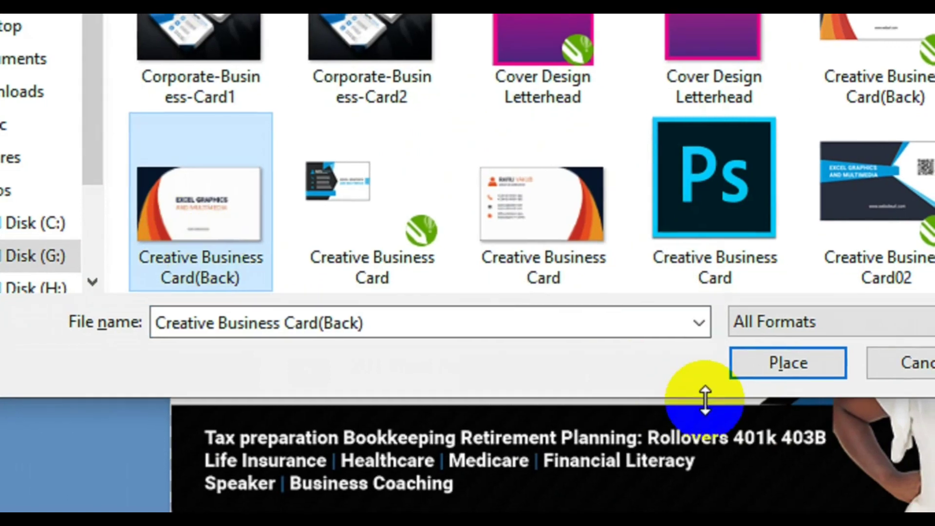
pyautogui.click(723, 360)
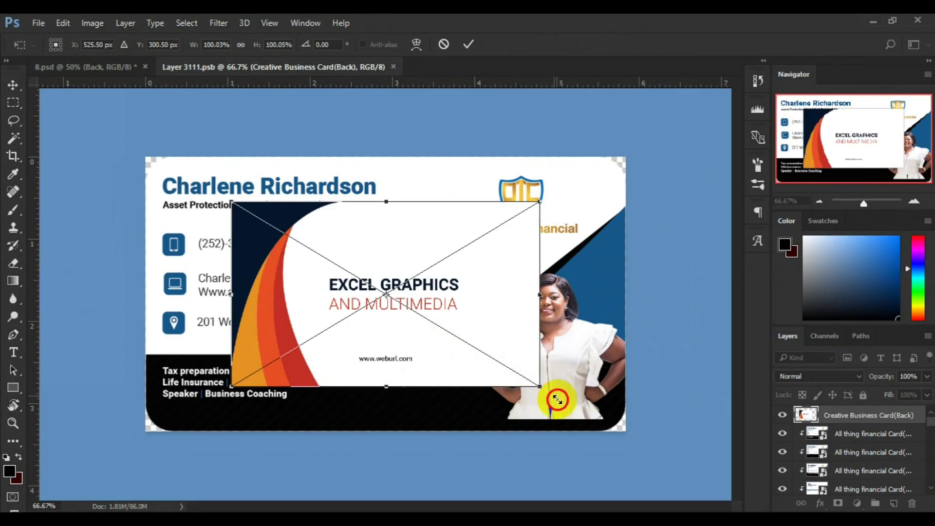
# Enlarge the Creative Business Card(Back) image to about 158% so it covers the back canvas.
pyautogui.moveTo(566, 405); pyautogui.dragTo(629, 444)
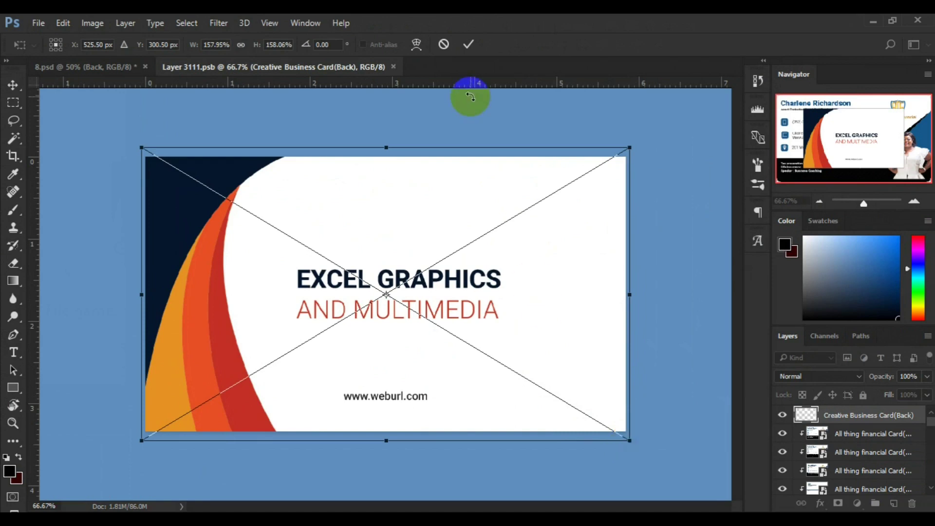
pyautogui.click(473, 54)
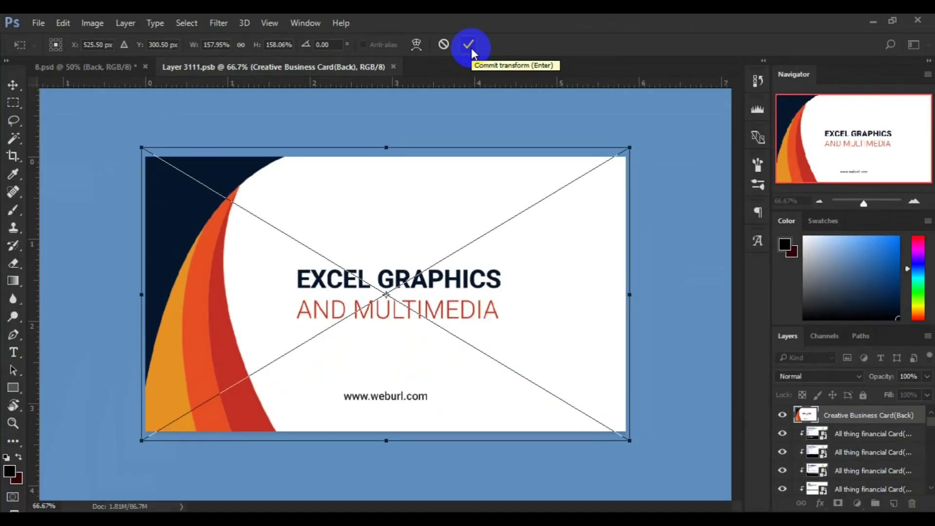
# Commit the back design resize and close the Layer 3111.psb document.
pyautogui.click(470, 47)
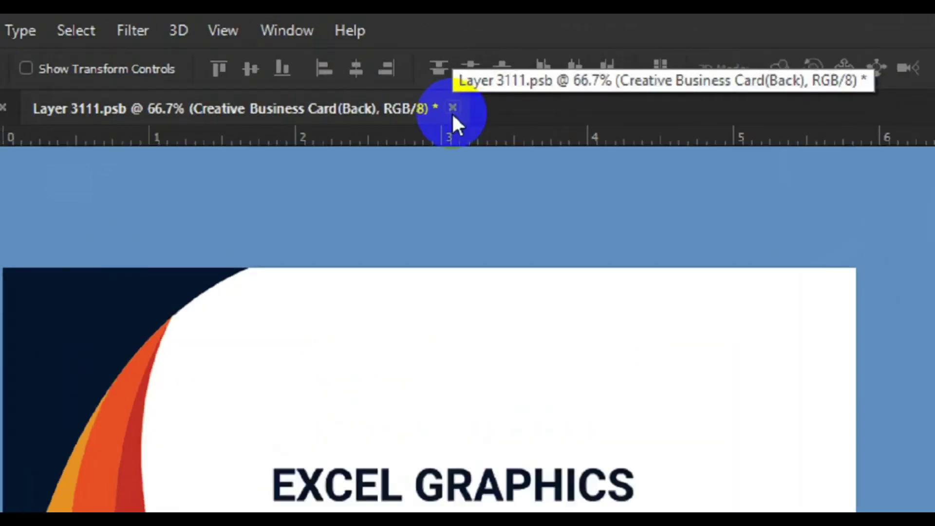
pyautogui.click(452, 111)
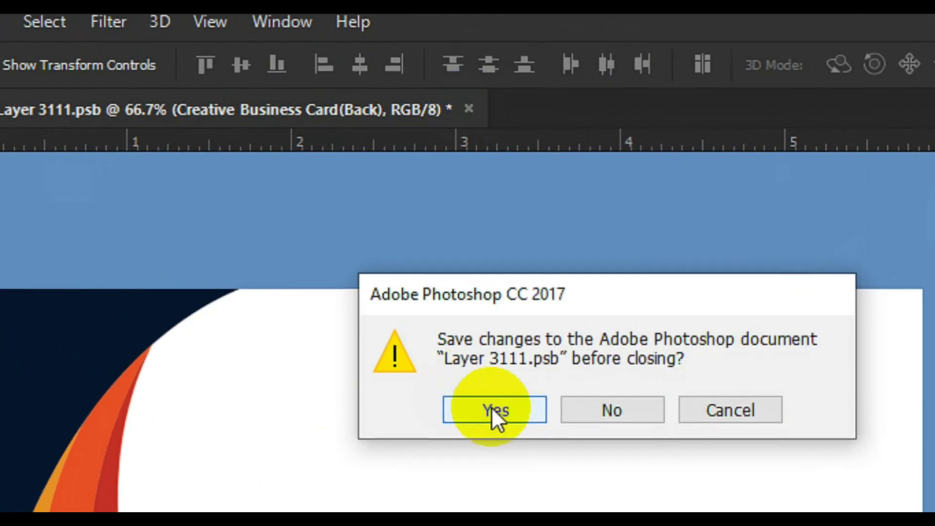
# Save the Layer 3111.psb changes and return to the updated 8.psd mockup.
pyautogui.click(493, 415)
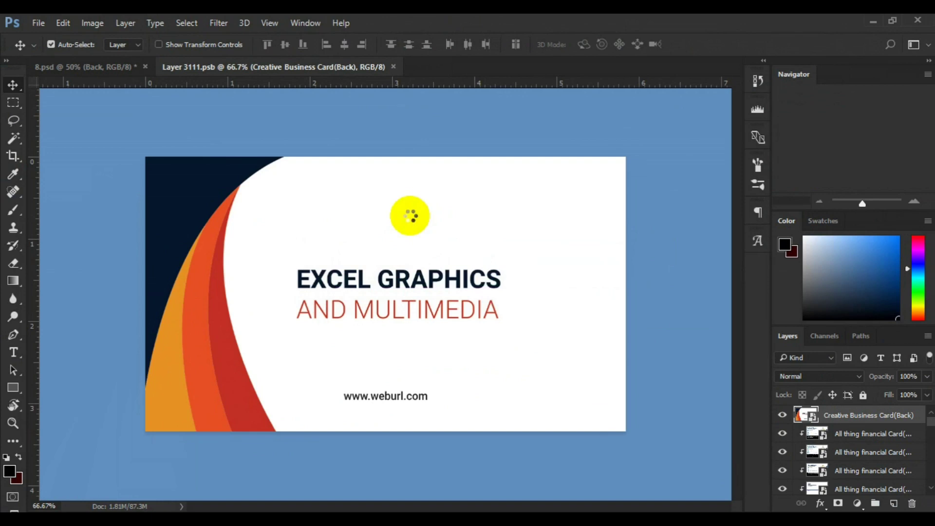
pyautogui.hotkey('ctrl', 'w')
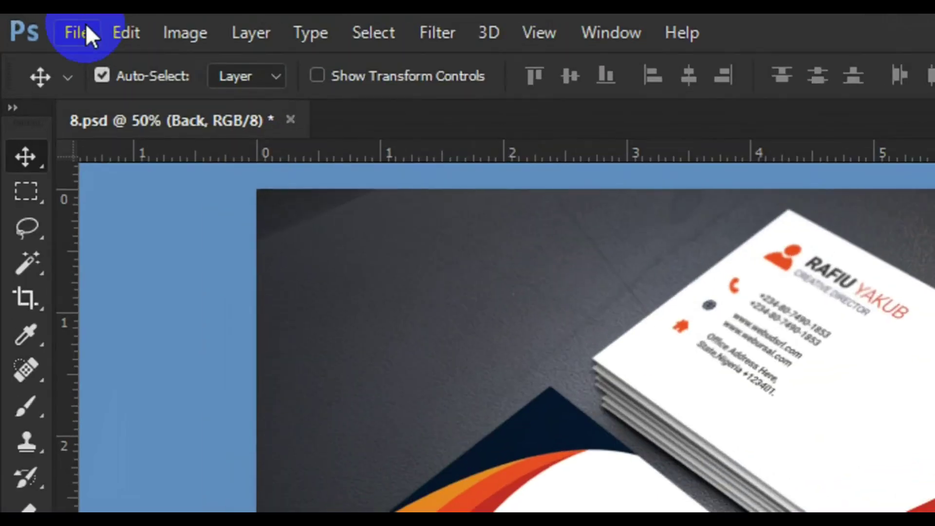
# Open the Save for Web (Legacy) export dialog for the 8.psd mockup.
pyautogui.click(86, 25)
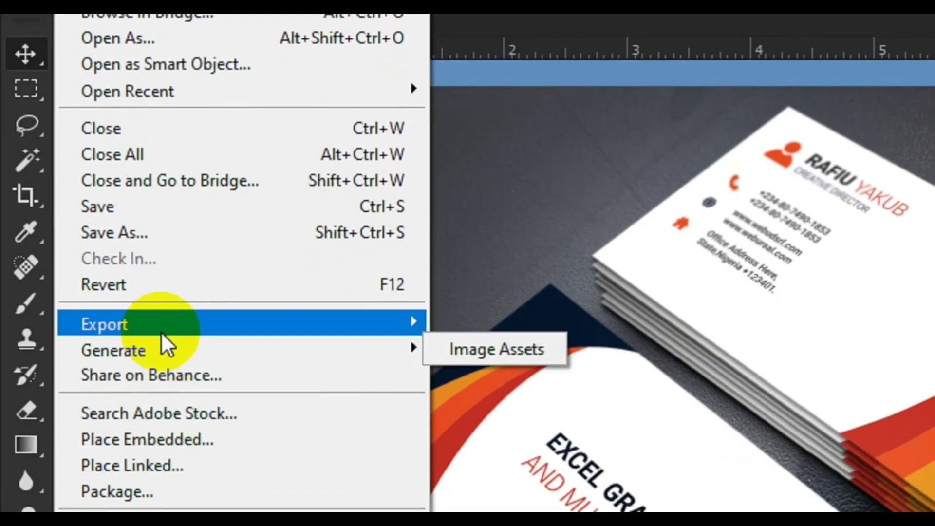
pyautogui.moveTo(163, 323)
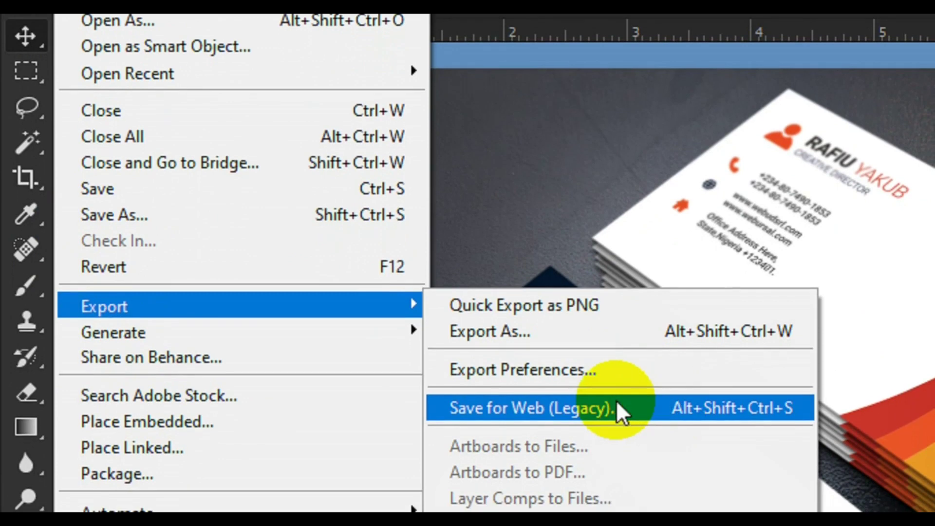
pyautogui.click(620, 409)
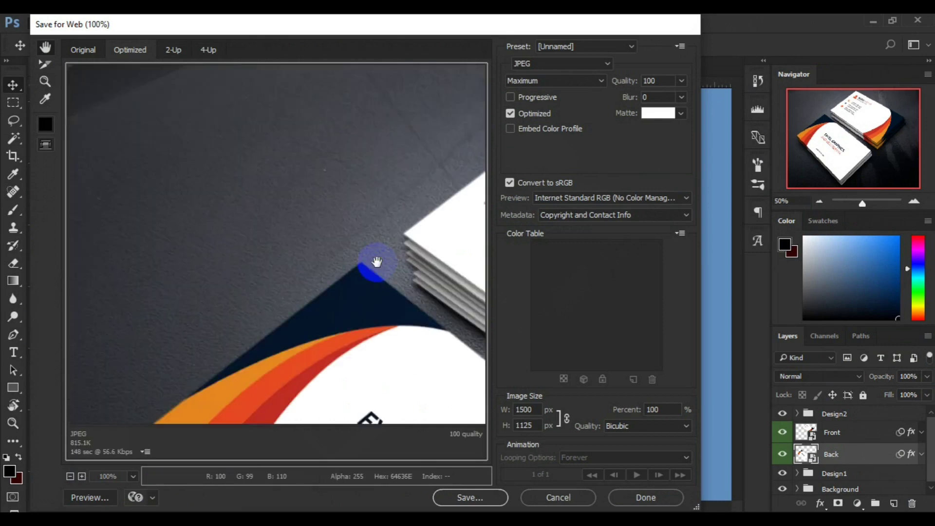
# Pan the export preview to the card text and zoom it out to 33.3%.
pyautogui.moveTo(361, 351); pyautogui.dragTo(224, 254)
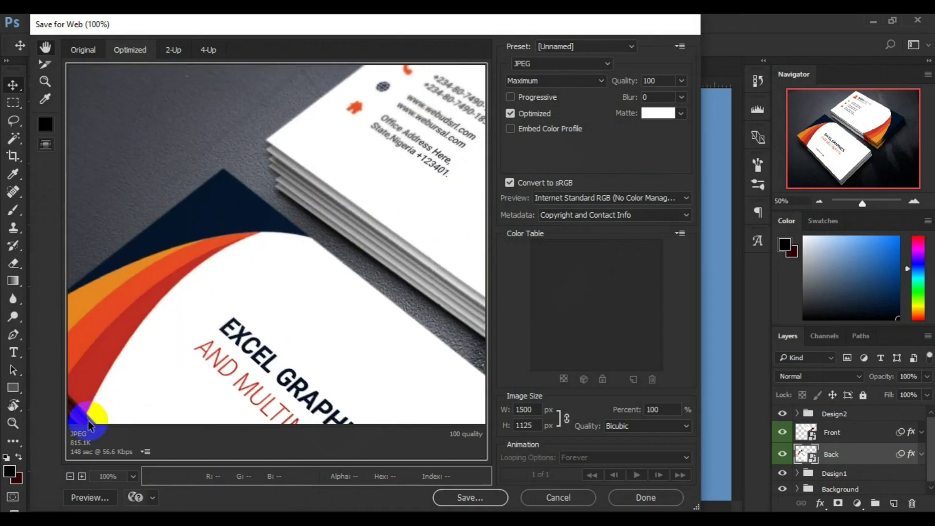
pyautogui.click(70, 476)
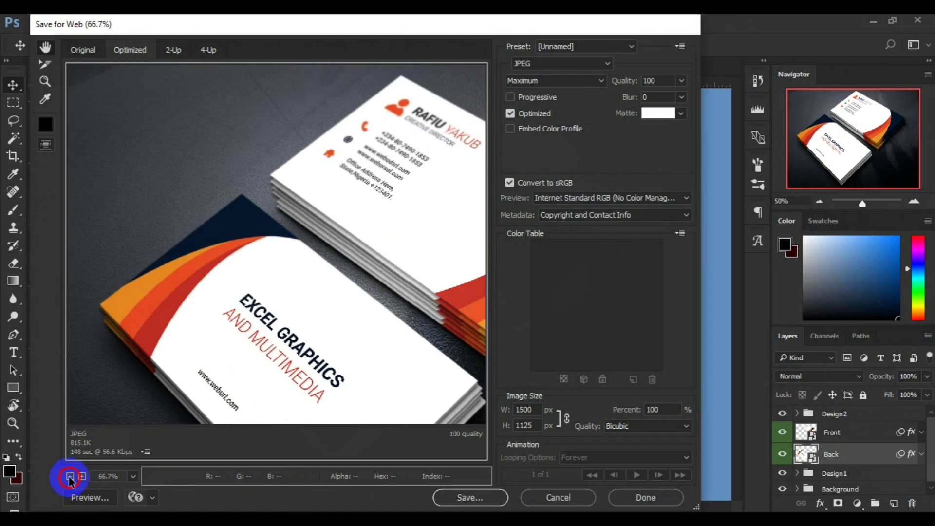
pyautogui.click(70, 476)
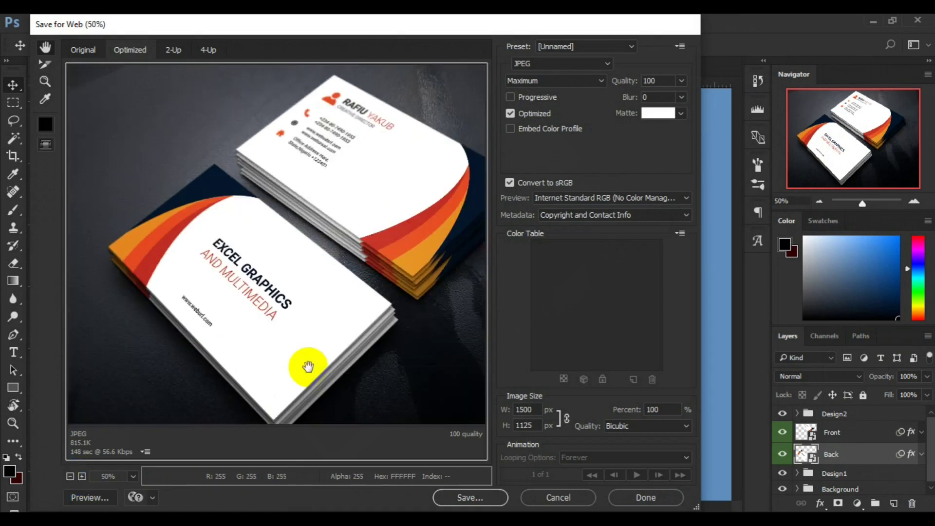
pyautogui.click(70, 477)
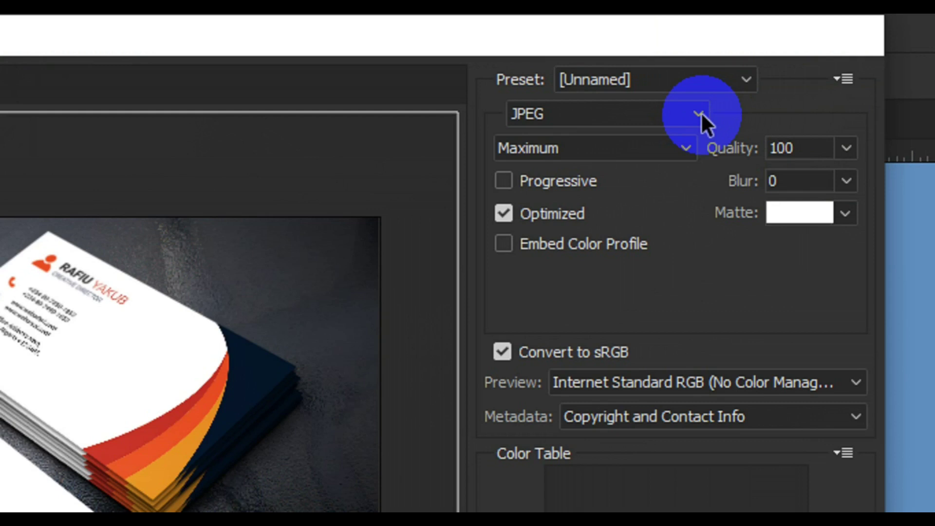
# Change the export format from JPEG to PNG-24 and begin saving the optimized file.
pyautogui.click(700, 112)
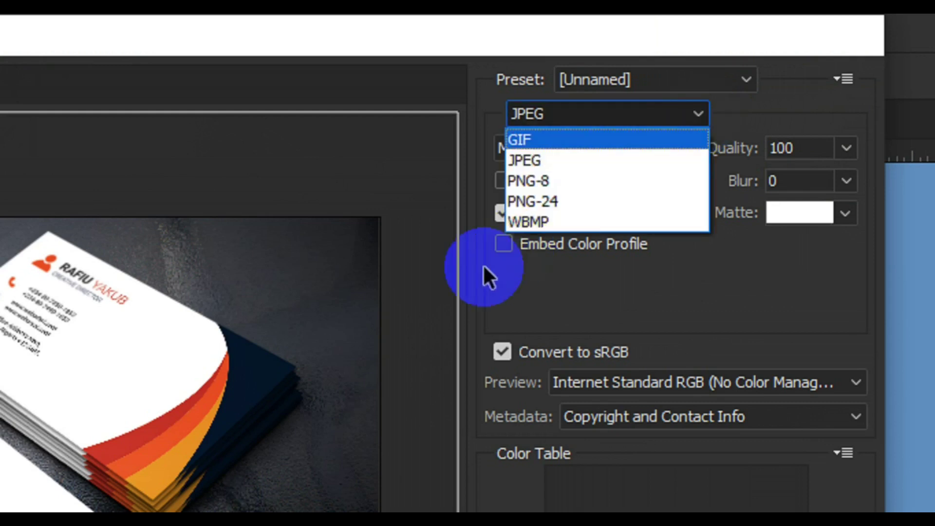
pyautogui.click(551, 203)
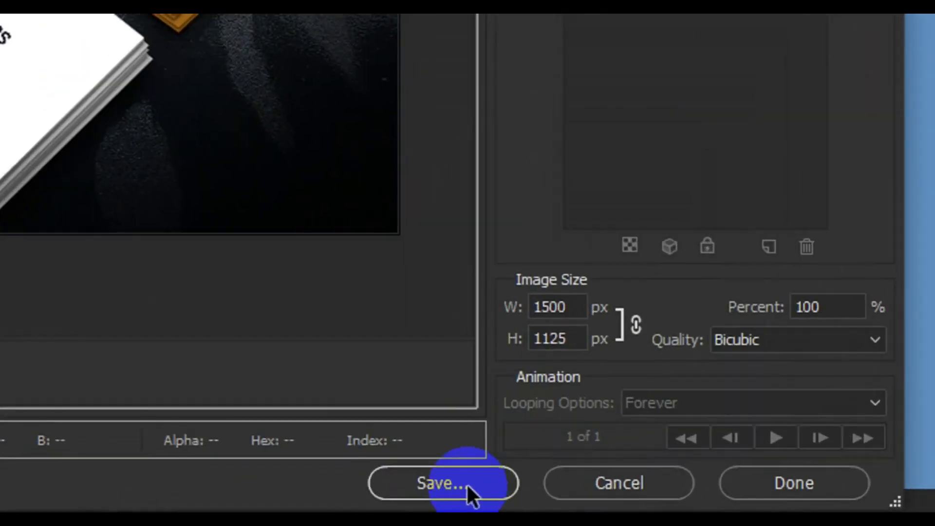
pyautogui.click(483, 499)
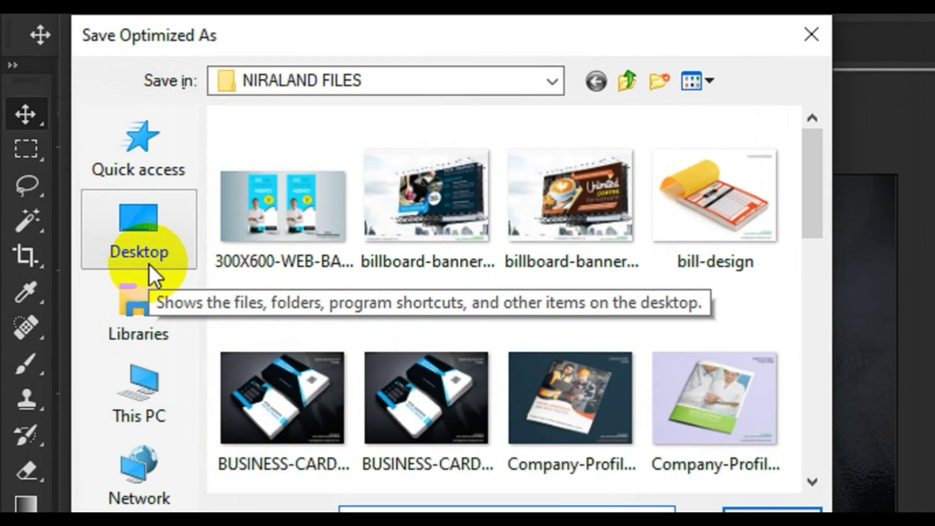
# Save the PNG export to the Desktop as 'Business card design', then minimize Photoshop.
pyautogui.click(148, 263)
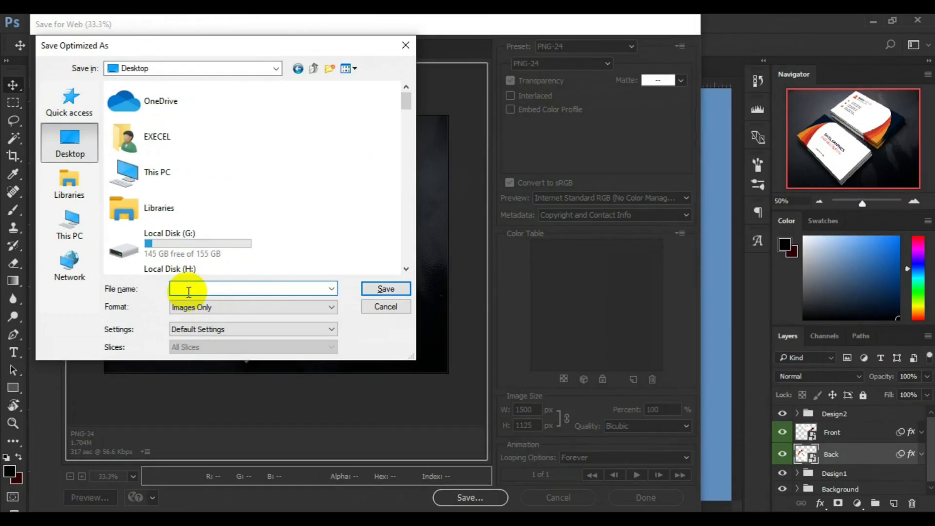
pyautogui.write('Business card design')
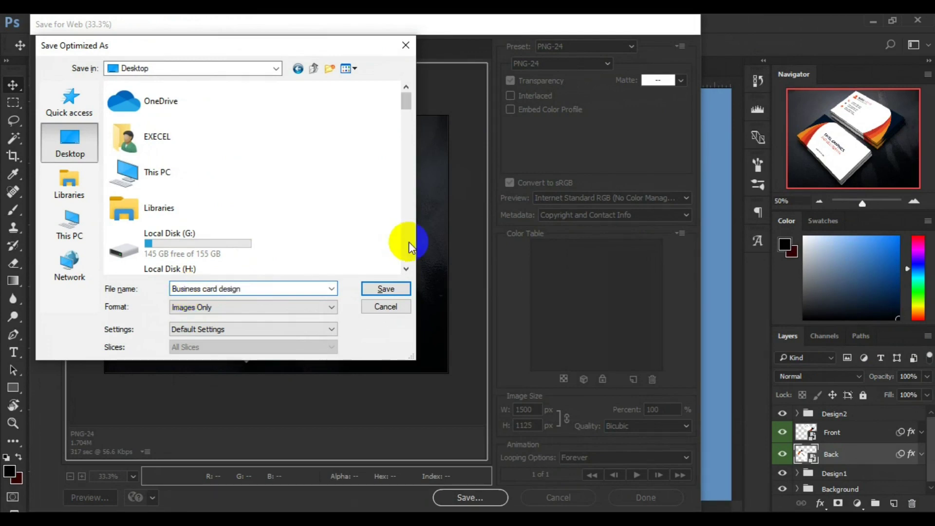
pyautogui.click(386, 291)
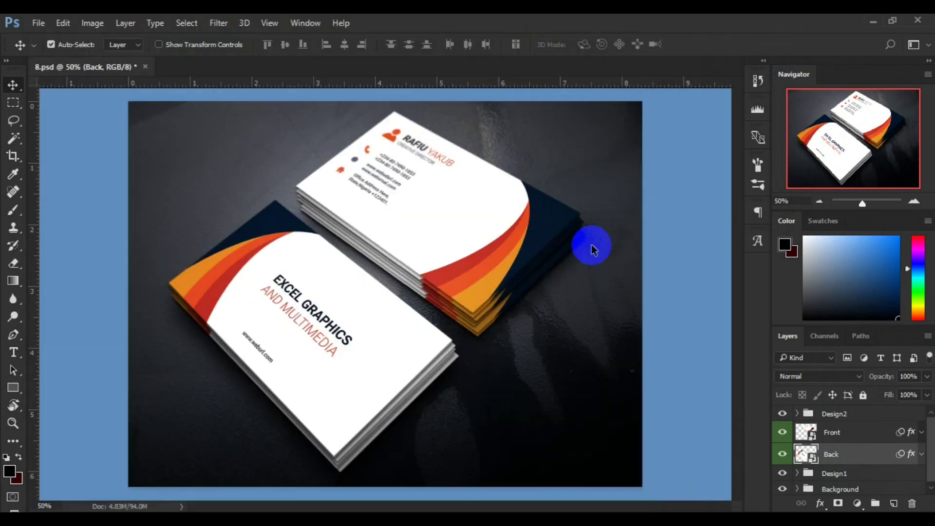
pyautogui.click(873, 23)
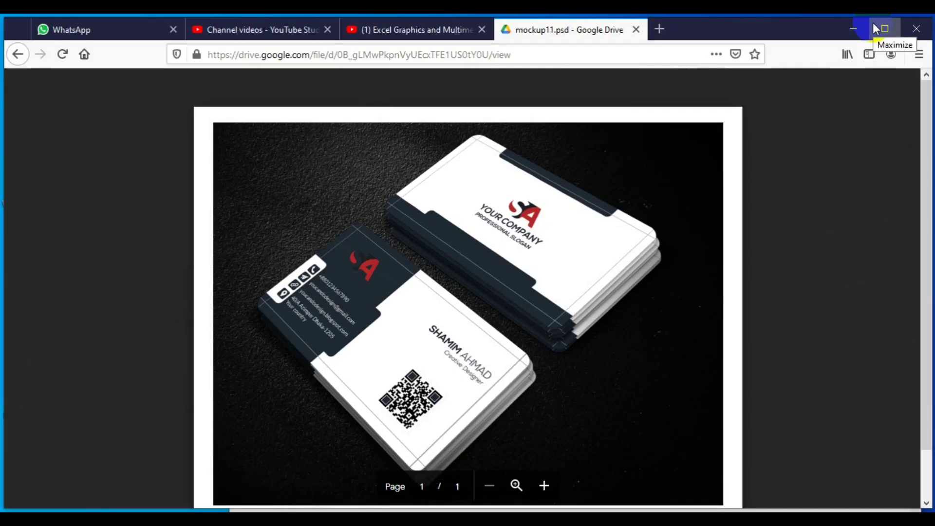
# Minimize Firefox and the Notepad notes to uncover the desktop.
pyautogui.click(859, 25)
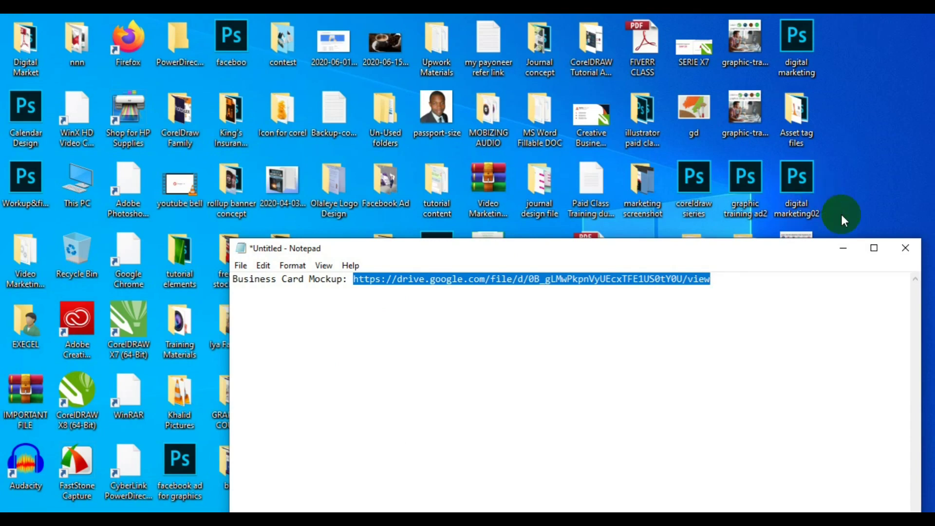
pyautogui.click(850, 242)
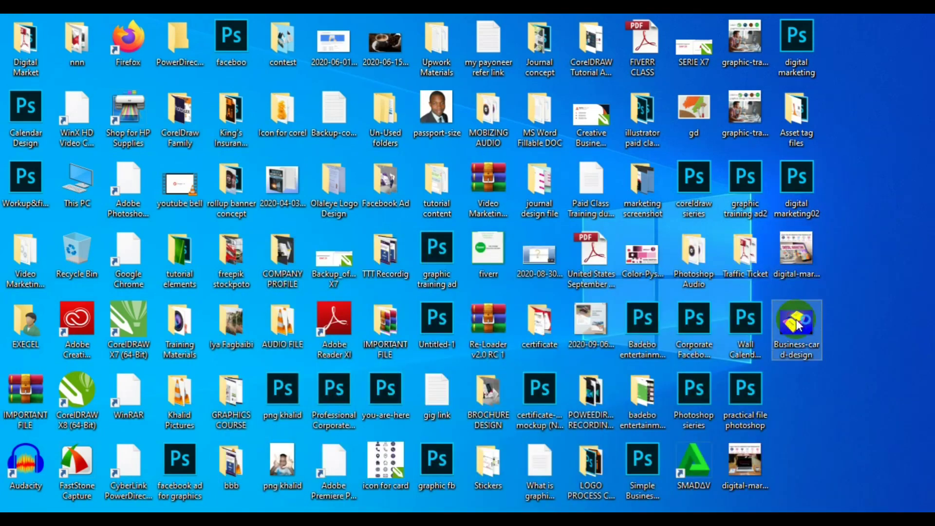
# Compare the exported Business-card-design PNG with the browser mockup, then open the Excel Graphics and Multimedia channel page.
pyautogui.doubleClick(798, 325)
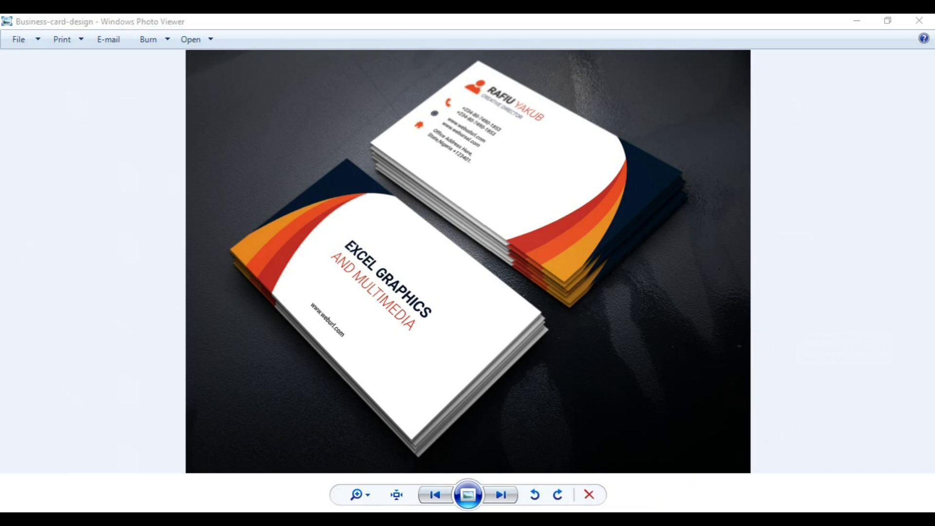
pyautogui.hotkey('alt', 'Tab')
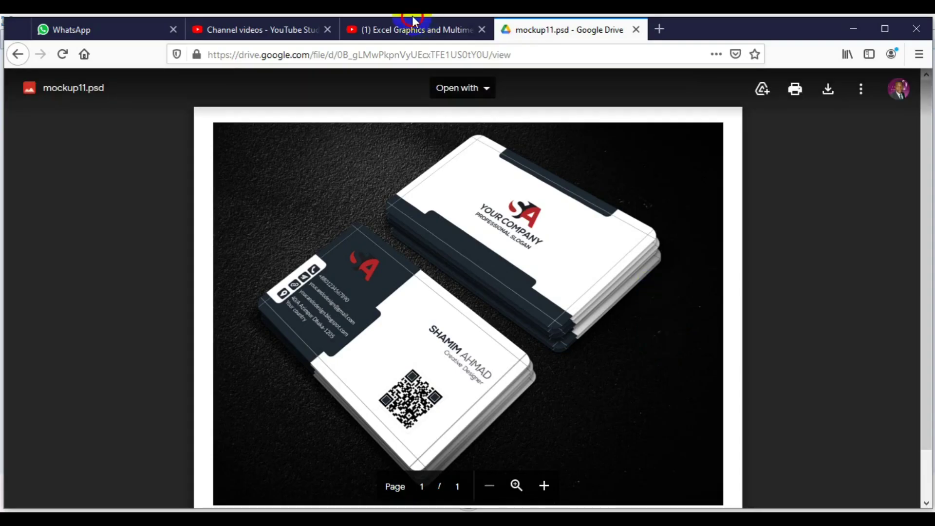
pyautogui.hotkey('alt', 'Tab')
pyautogui.click(641, 347)
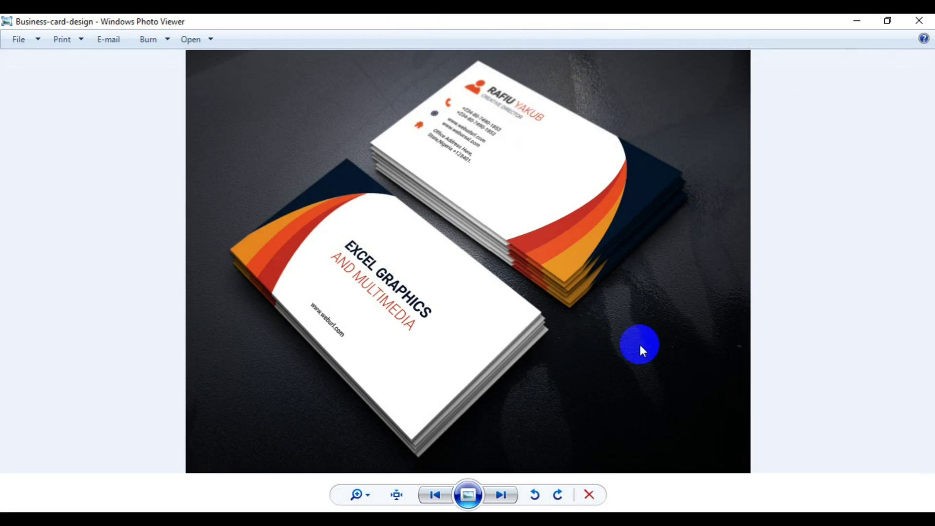
pyautogui.hotkey('alt', 'Tab')
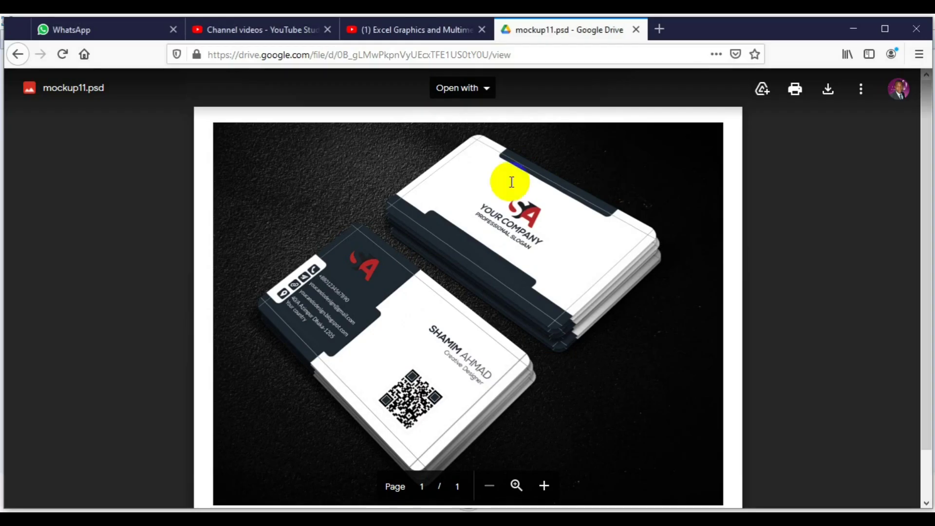
pyautogui.click(415, 32)
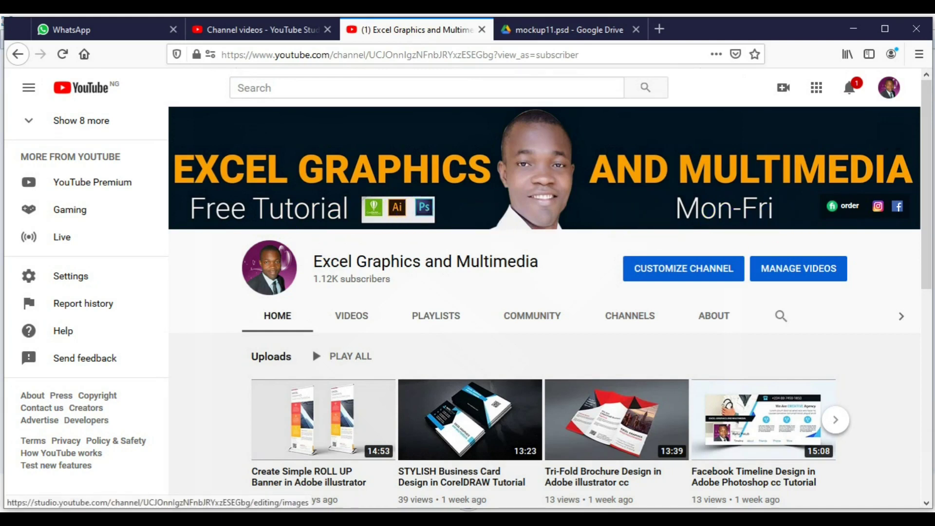
pyautogui.click(929, 209)
pyautogui.moveTo(930, 209); pyautogui.dragTo(930, 275)
pyautogui.moveTo(928, 266); pyautogui.dragTo(931, 182)
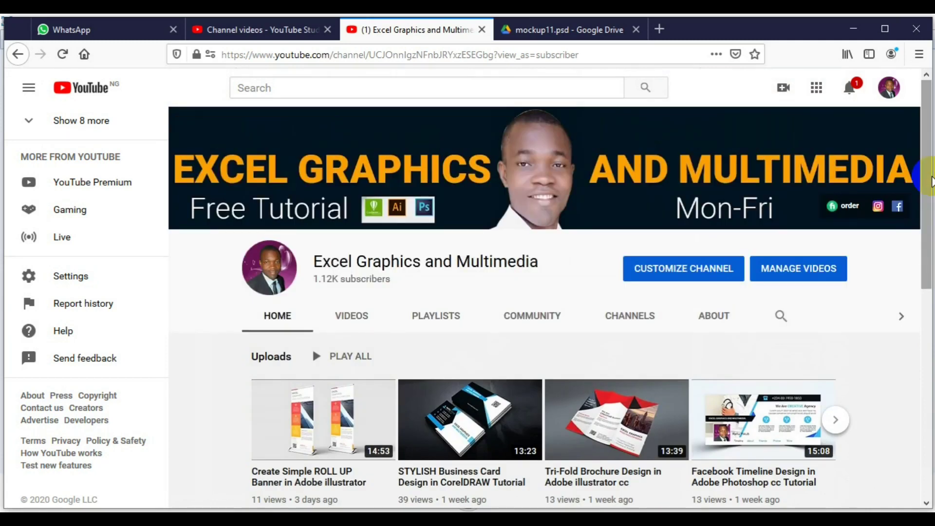